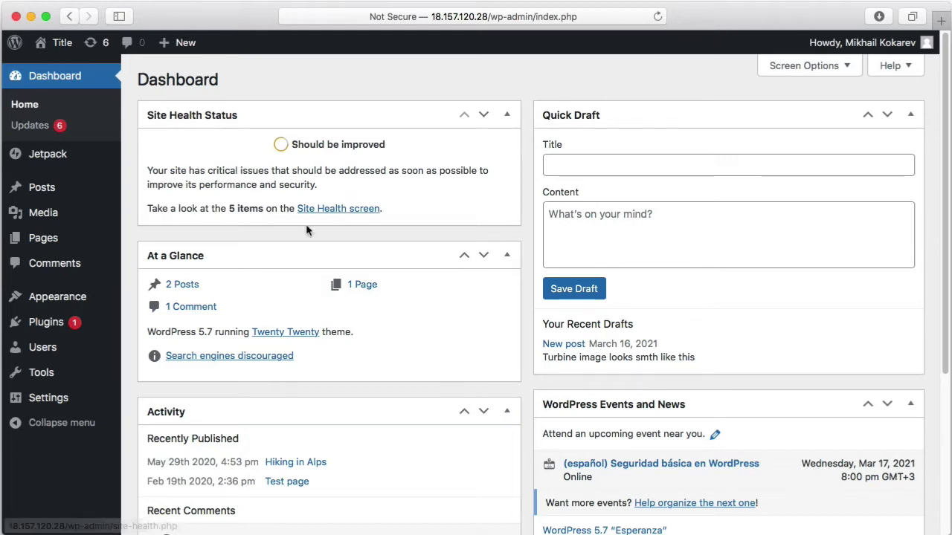
Step: Search the plugin directory for 'Uploadcare' and install the Uploadcare File Uploader plugin
mouse_move(54, 331)
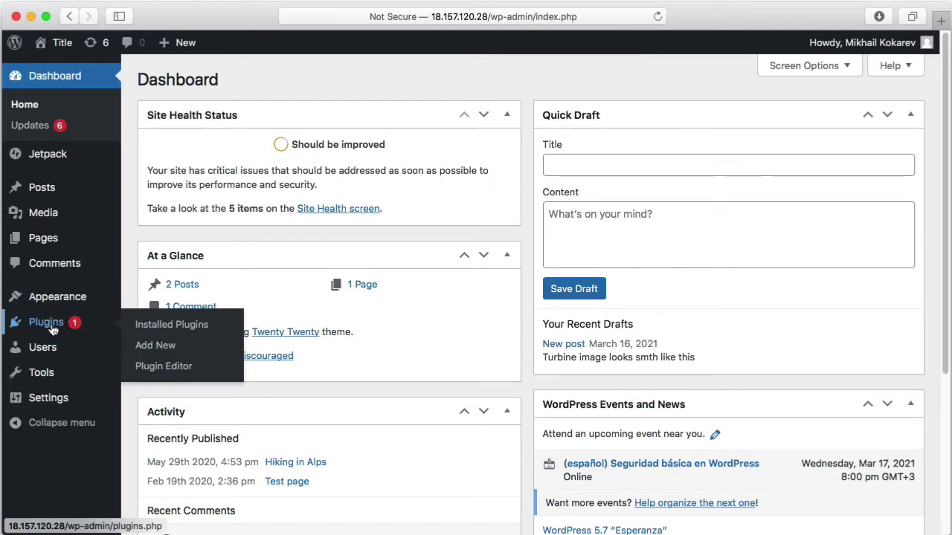
left_click(147, 345)
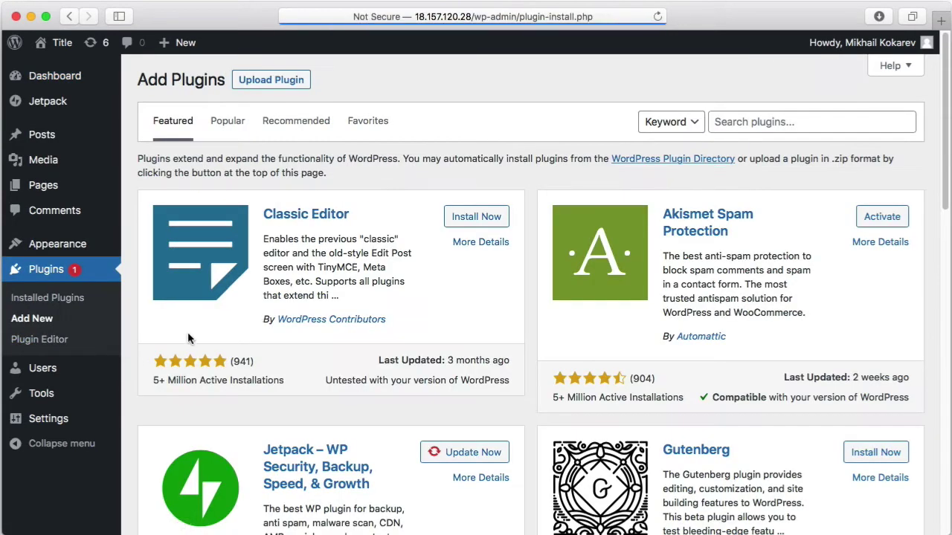
left_click(787, 123)
type("Uploadcare")
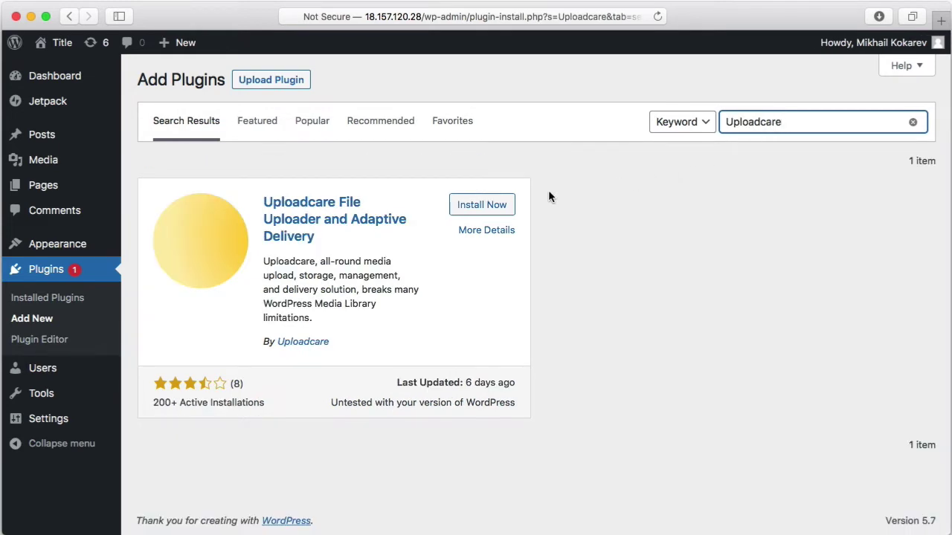
left_click(504, 206)
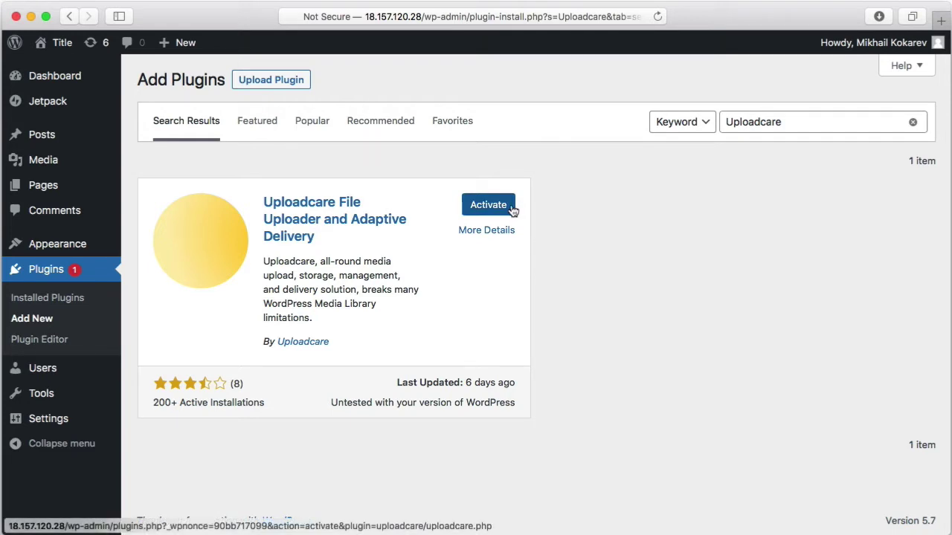
Step: Activate the Uploadcare plugin and open the Uploadcare sign-up link from its settings in a new tab
left_click(512, 211)
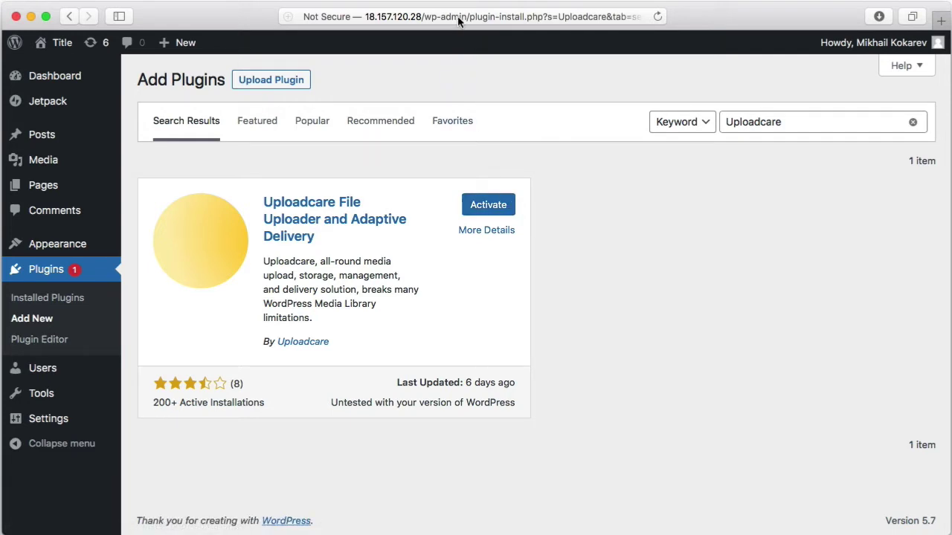
left_click(510, 212)
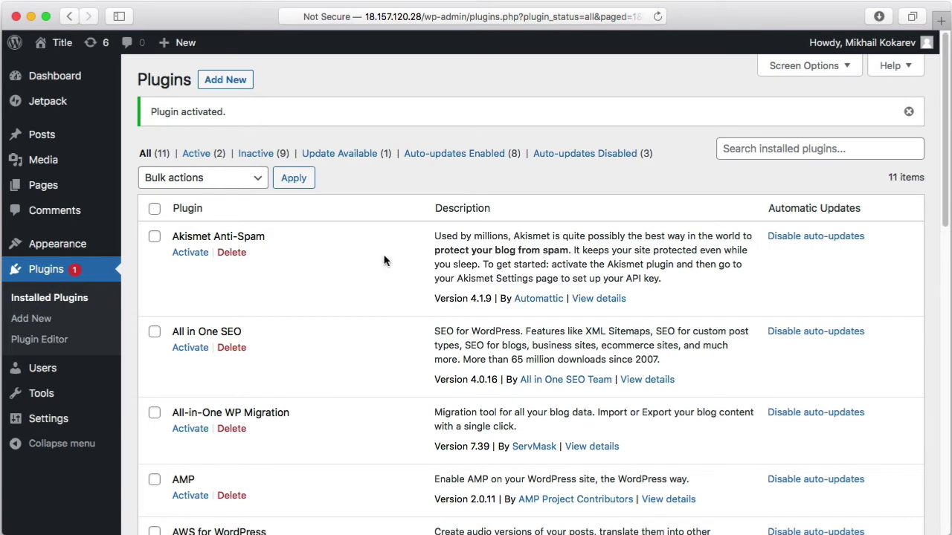
mouse_move(33, 421)
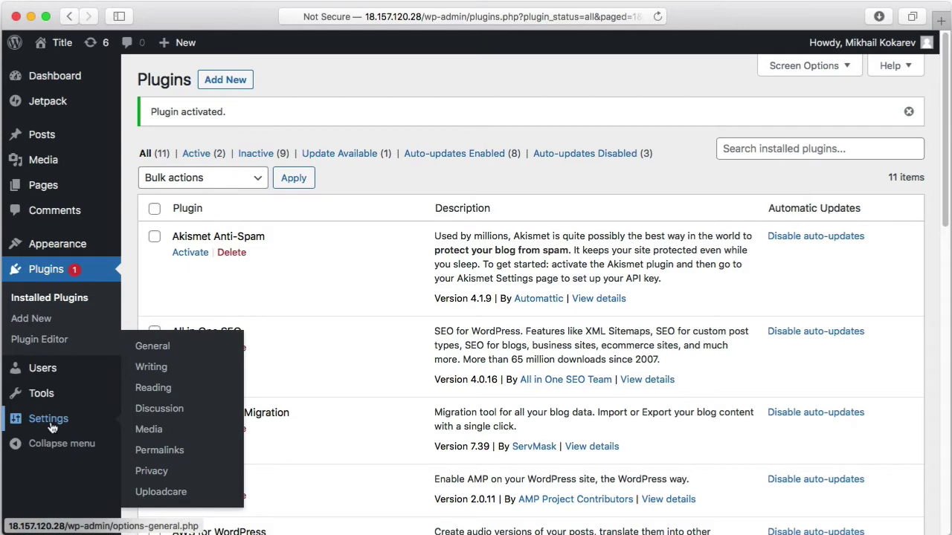
left_click(160, 492)
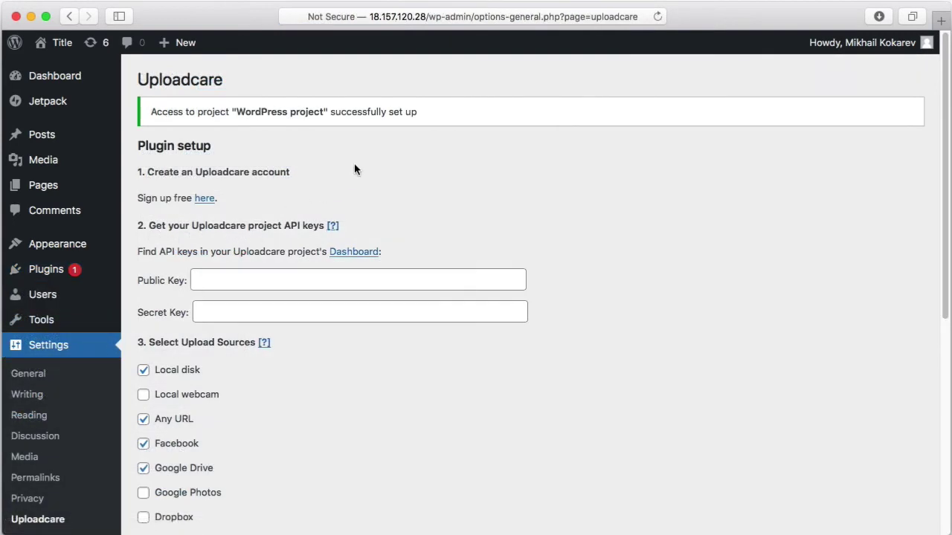
left_click(205, 198)
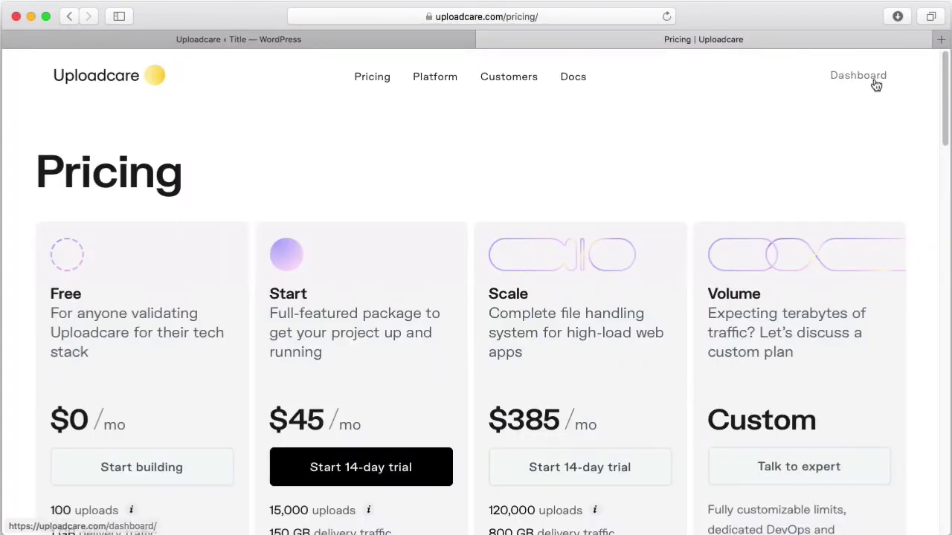
Step: Open the WordPress project from the Uploadcare dashboard and copy its public key
left_click(877, 82)
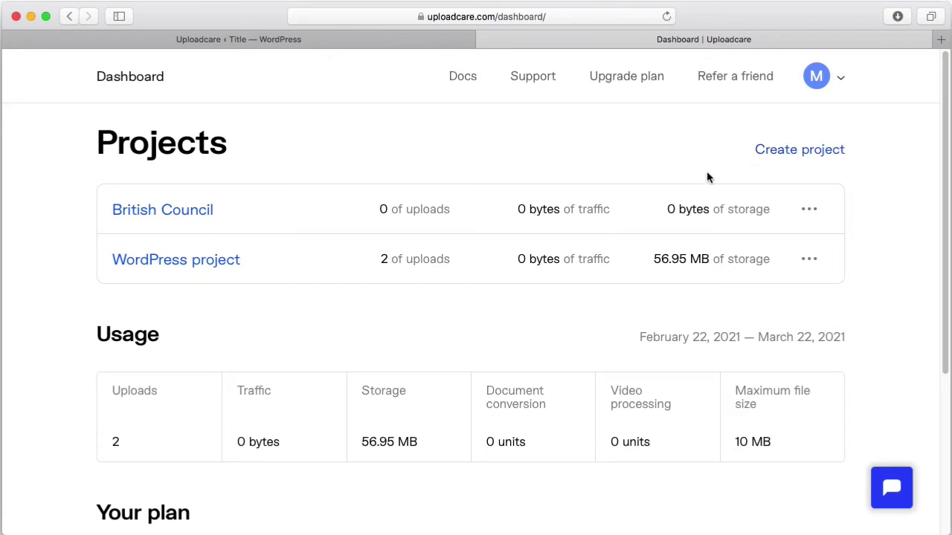
left_click(809, 259)
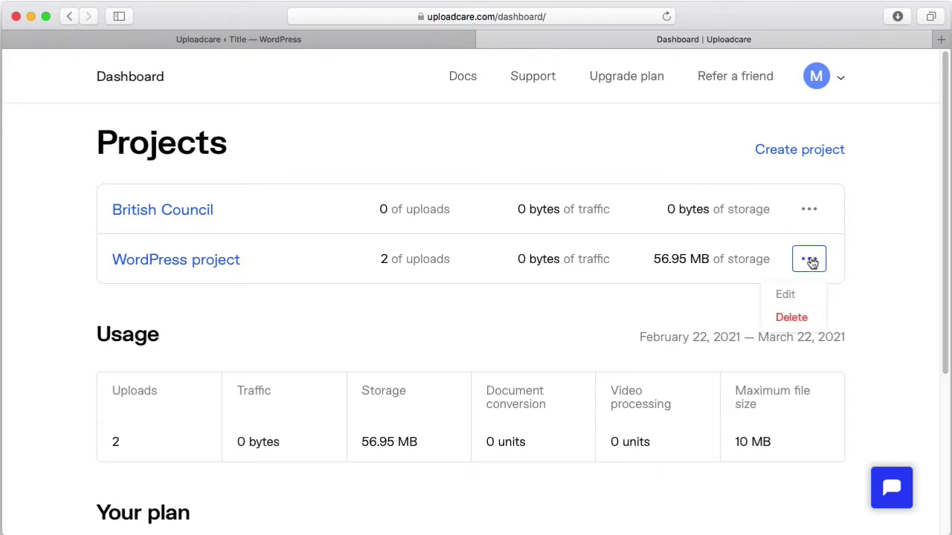
left_click(626, 308)
left_click(202, 261)
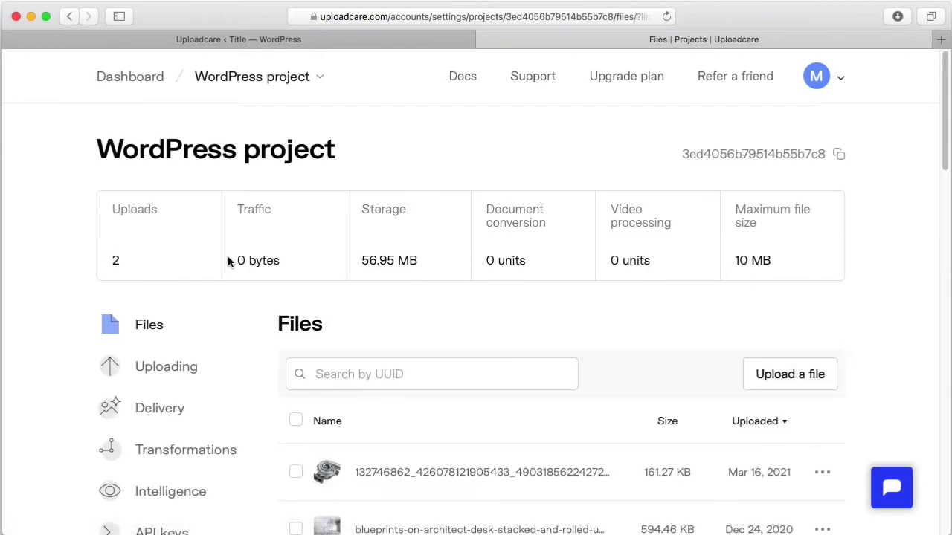
left_click(732, 160)
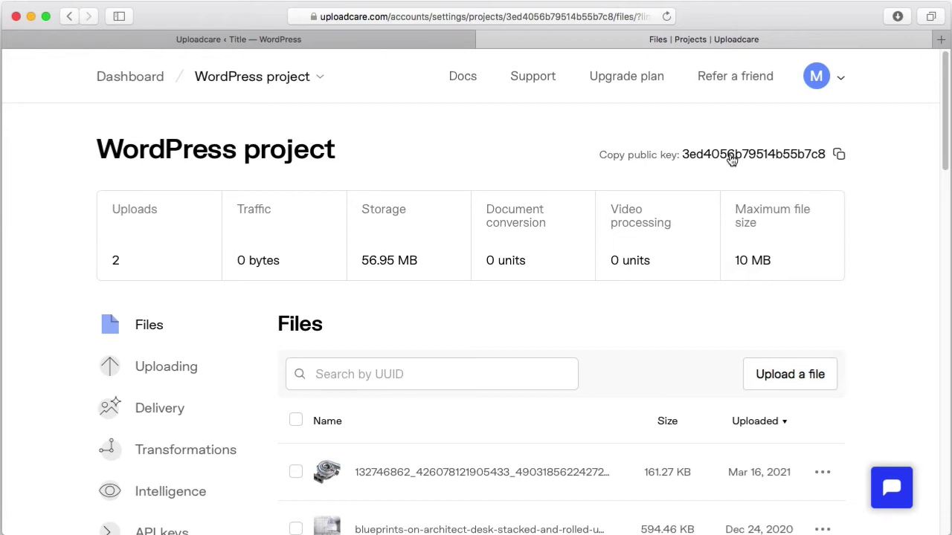
Step: Paste the public key into the plugin's Public Key field, then return to the Uploadcare project
left_click(354, 41)
left_click(237, 300)
right_click(237, 300)
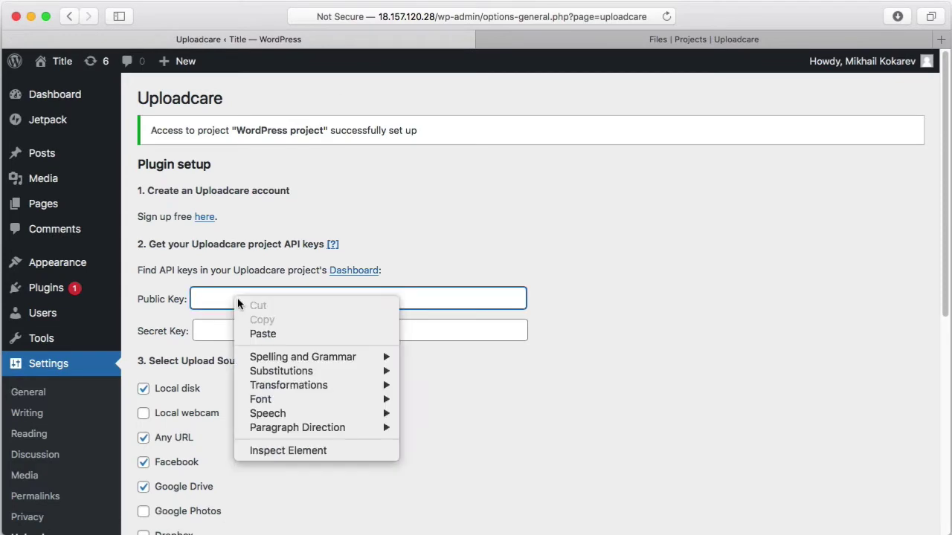
left_click(261, 331)
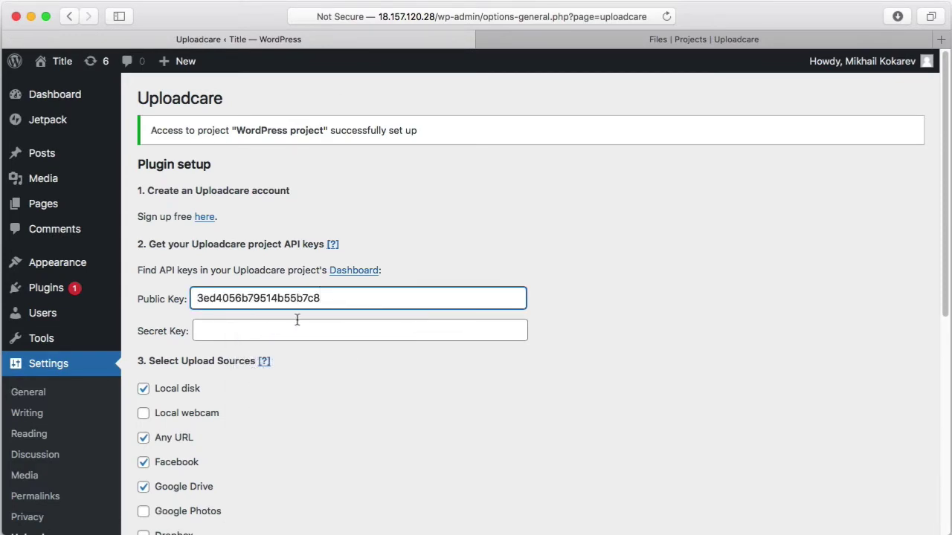
left_click(546, 41)
Step: Add a new secret key on the WordPress project's API keys page
scroll(342, 321, "down", 3)
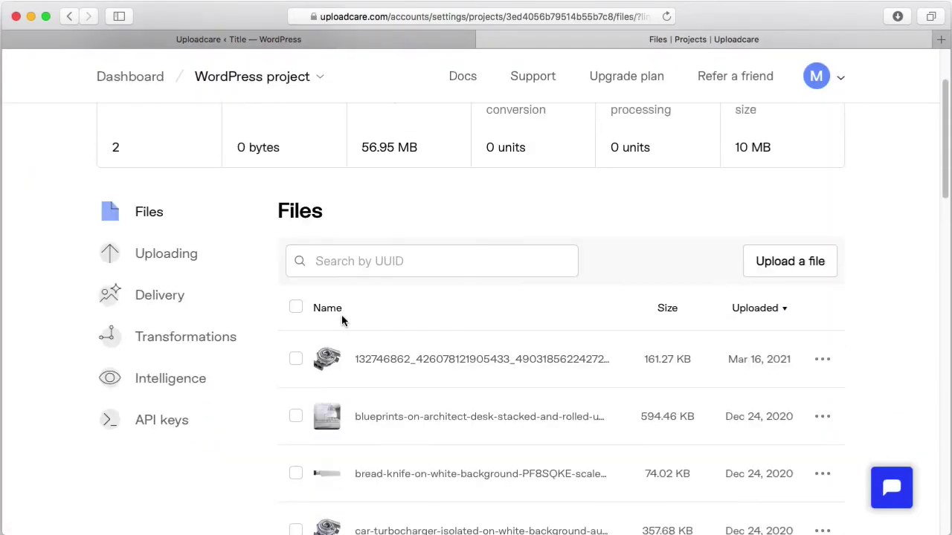
left_click(176, 423)
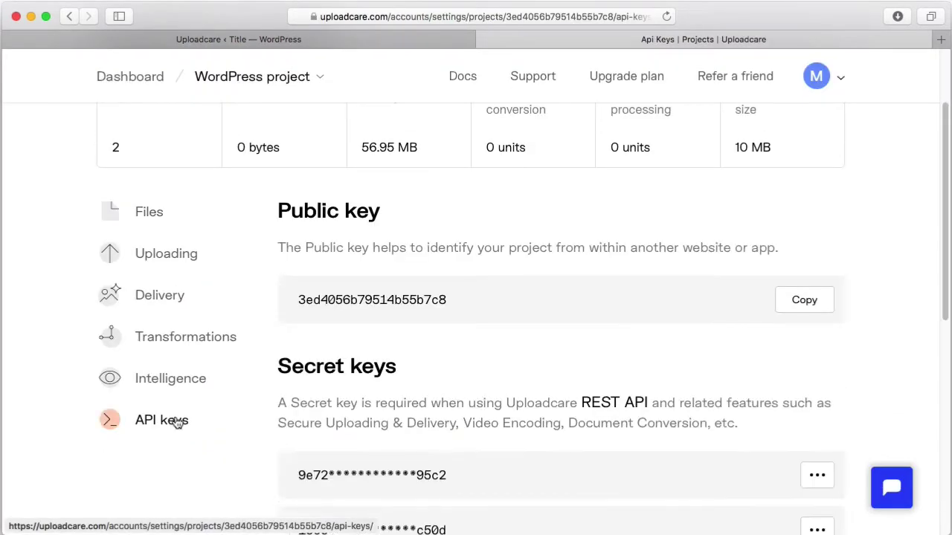
scroll(439, 343, "down", 1)
scroll(444, 340, "down", 1)
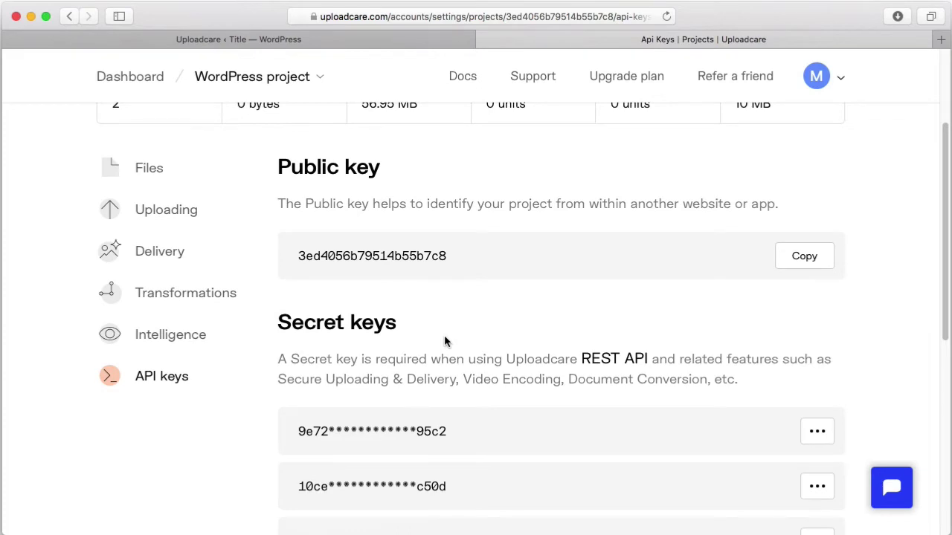
scroll(445, 341, "down", 4)
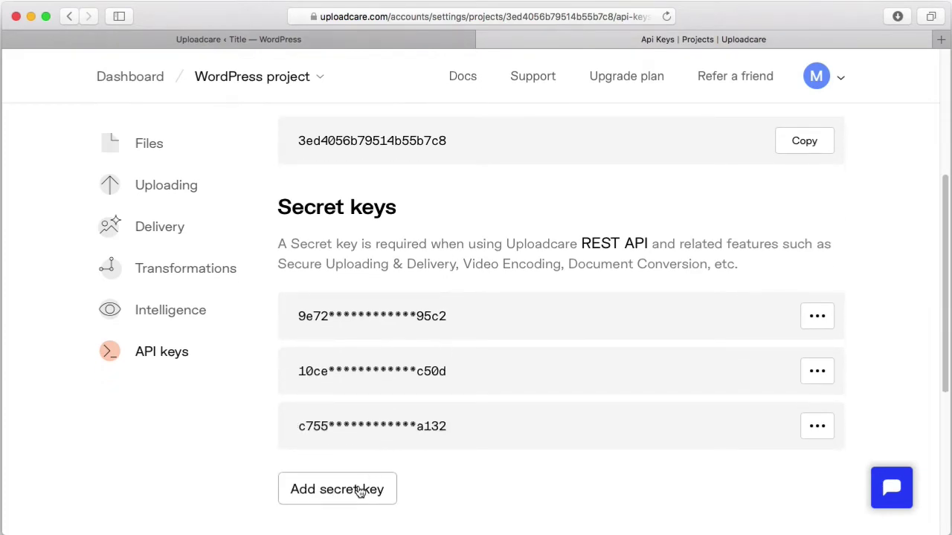
left_click(360, 491)
Step: Reveal the newly created secret key and copy its full value
scroll(531, 436, "down", 1)
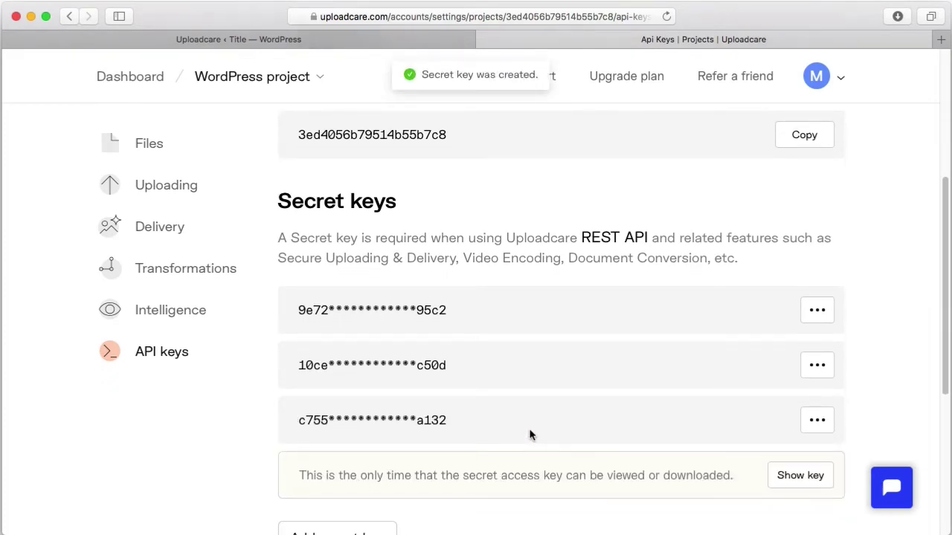
scroll(531, 435, "down", 1)
left_click(790, 440)
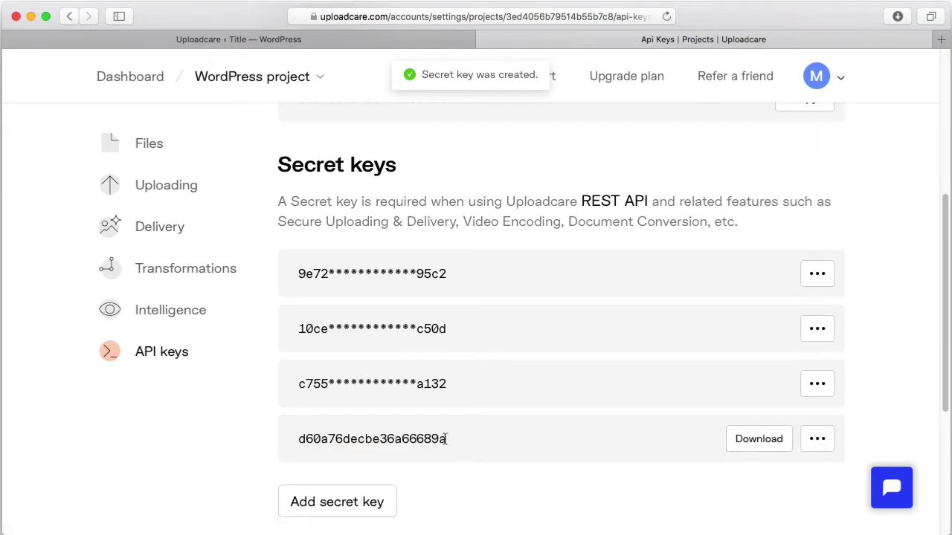
left_click_drag(447, 438, 298, 439)
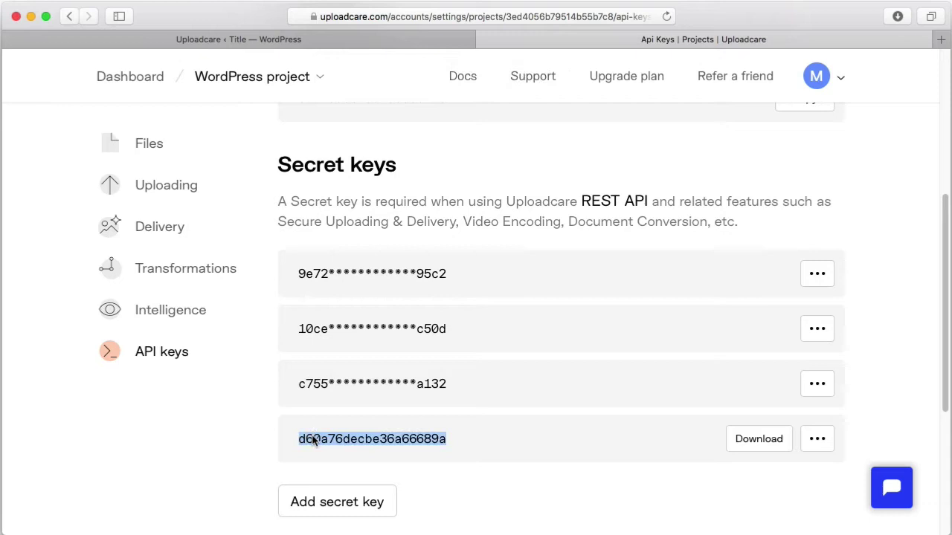
right_click(312, 440)
left_click(338, 481)
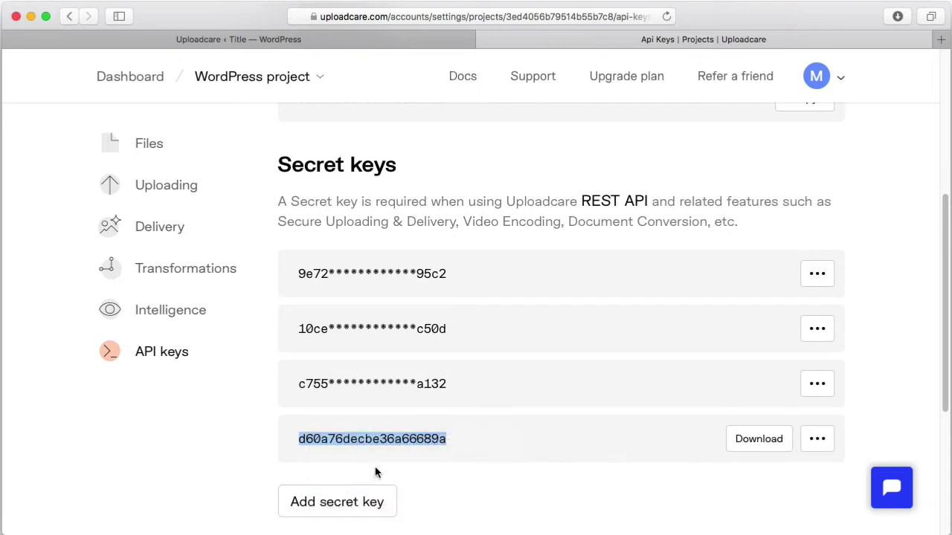
left_click(476, 439)
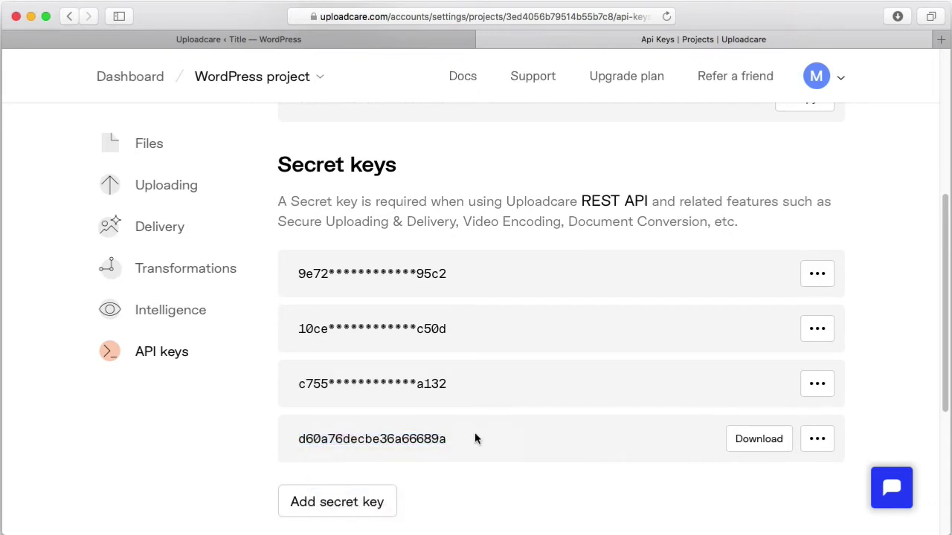
Step: Paste the new secret key into the plugin's Secret Key field and save the settings
left_click(343, 44)
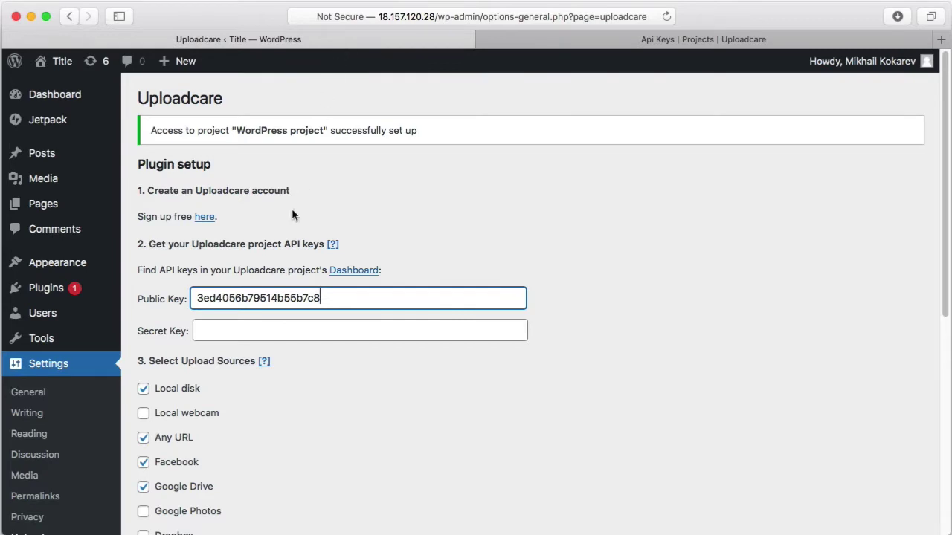
left_click(248, 334)
right_click(247, 333)
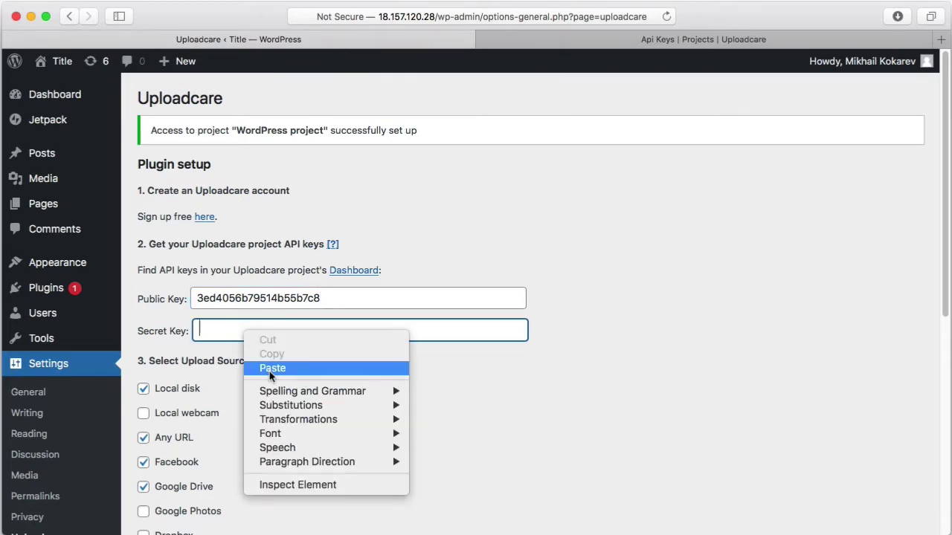
left_click(267, 368)
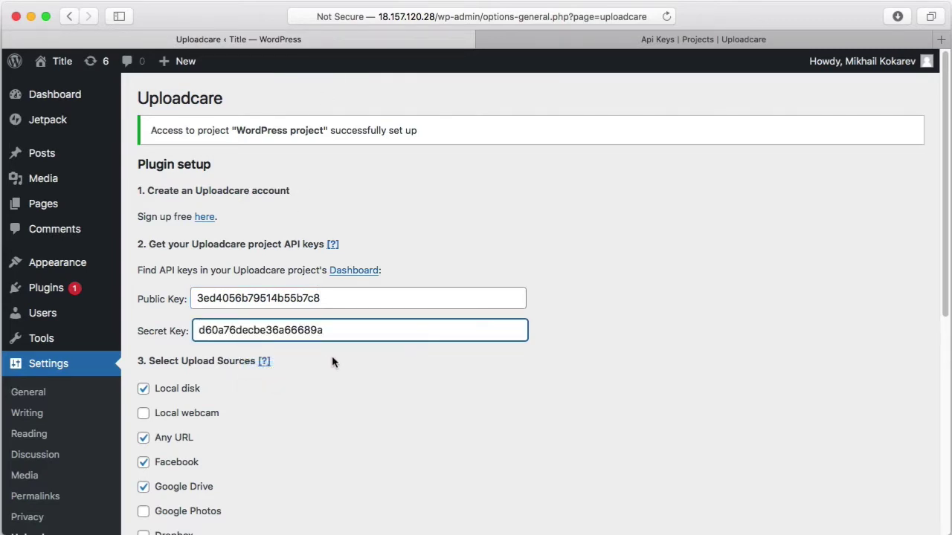
scroll(332, 355, "down", 10)
left_click(195, 455)
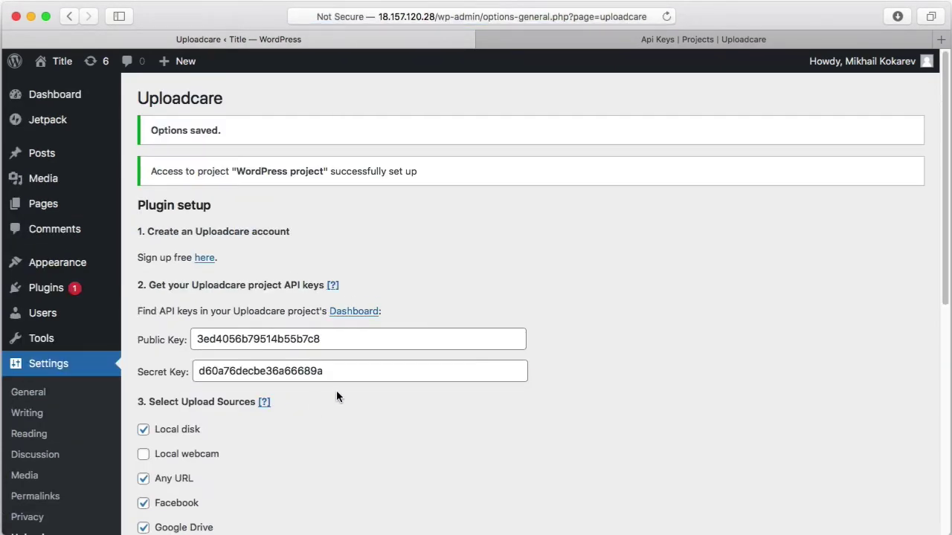
Step: Expand the plugin's advanced options to check the ucarecdn.com CDN host, then close the API keys tab
scroll(336, 398, "down", 3)
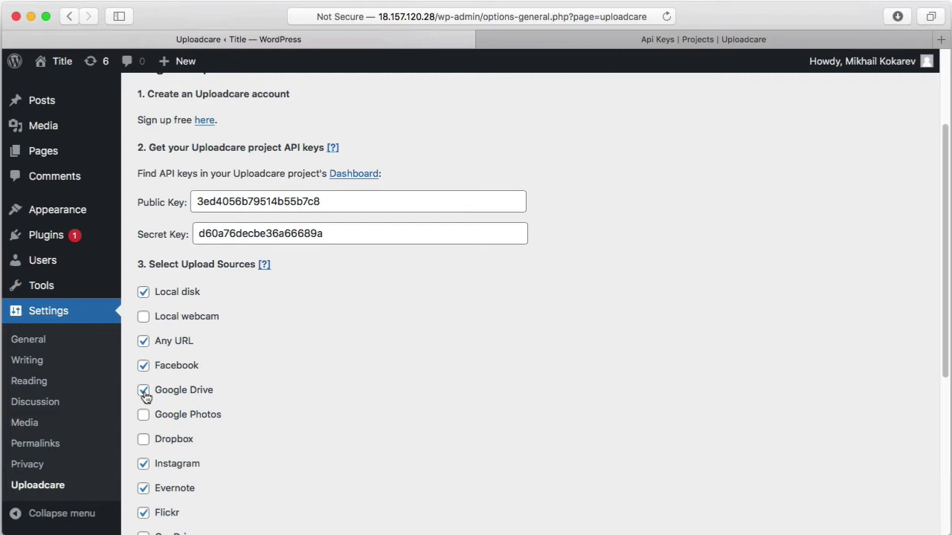
scroll(354, 354, "down", 6)
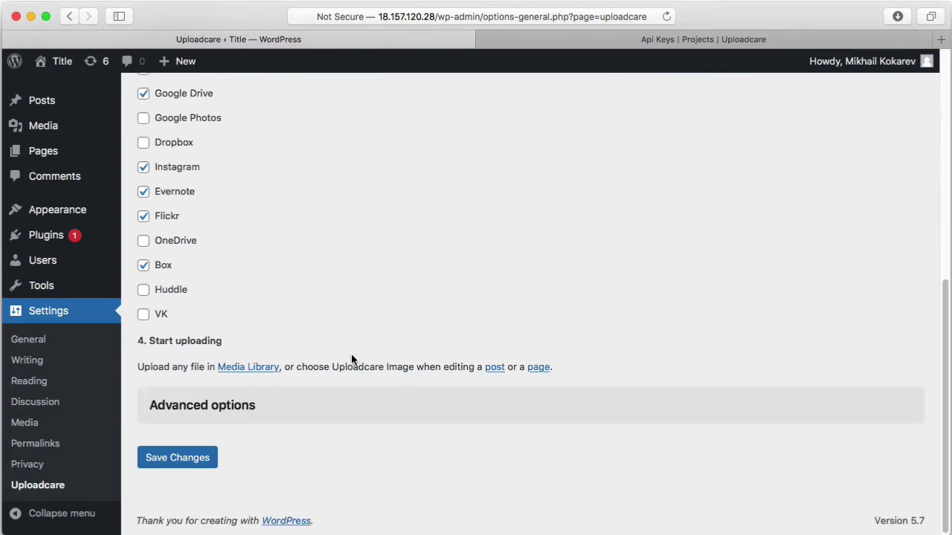
left_click(208, 409)
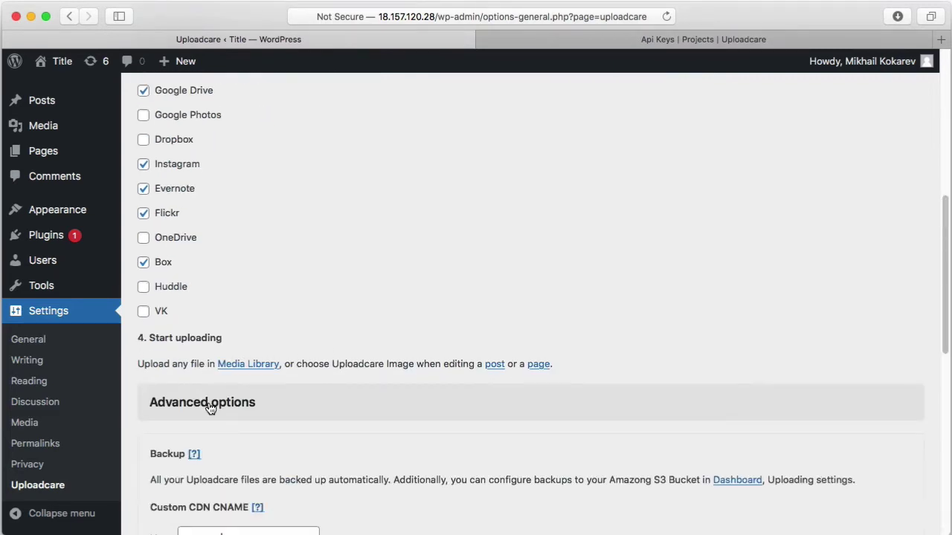
scroll(210, 408, "down", 2)
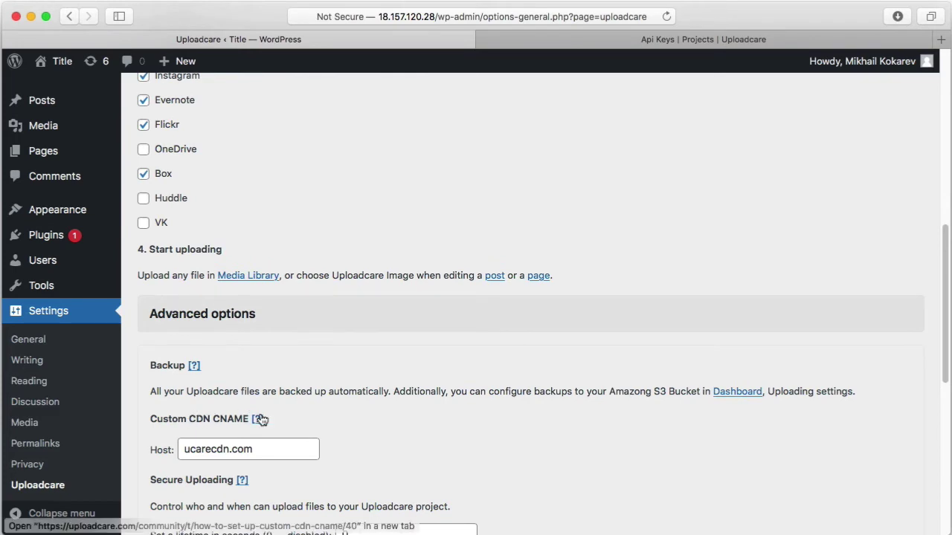
scroll(260, 419, "down", 1)
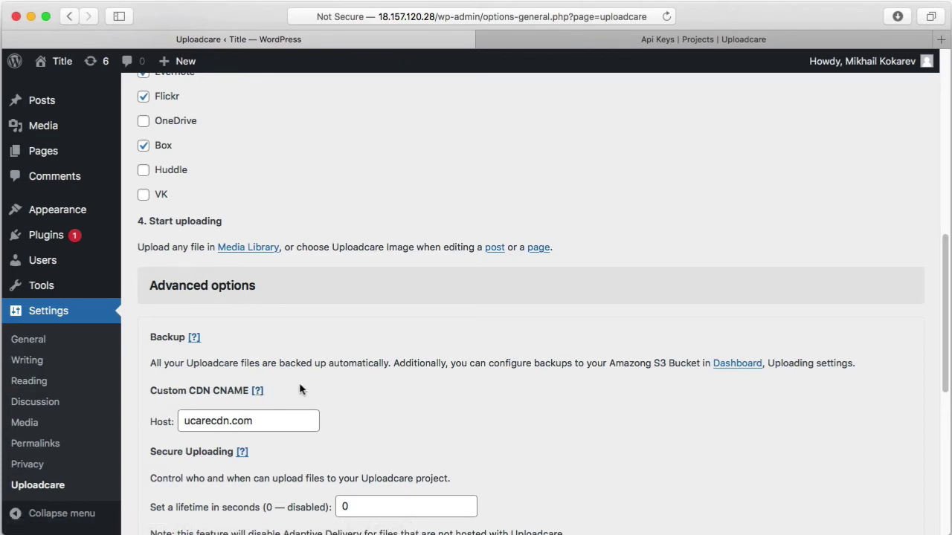
left_click(484, 41)
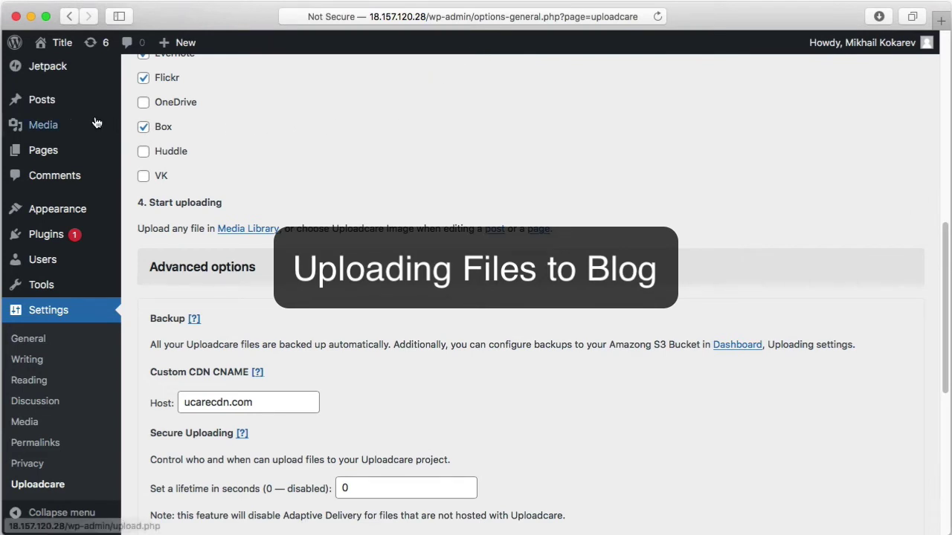
mouse_move(59, 110)
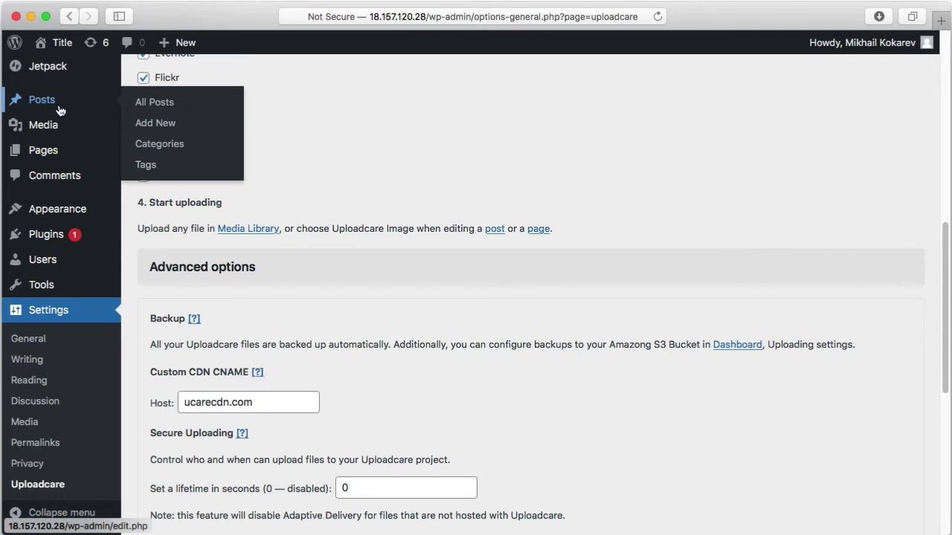
Step: Create a new post titled 'New post' and move to its first paragraph
left_click(59, 110)
left_click(220, 83)
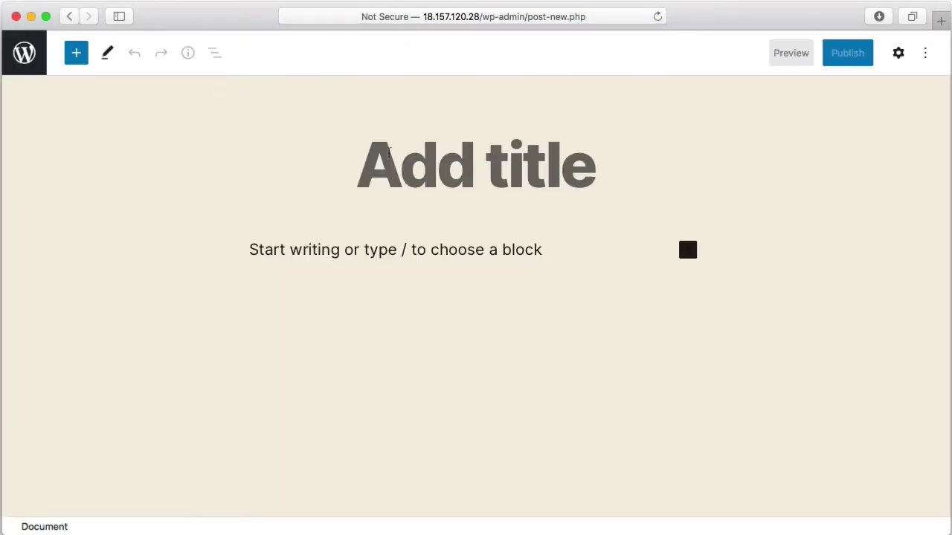
left_click(388, 153)
type("New post")
key("Return")
Step: Write the paragraph 'This is how a turbine looks' and add an Uploadcare Image block below it
type("This is how a turbine looks")
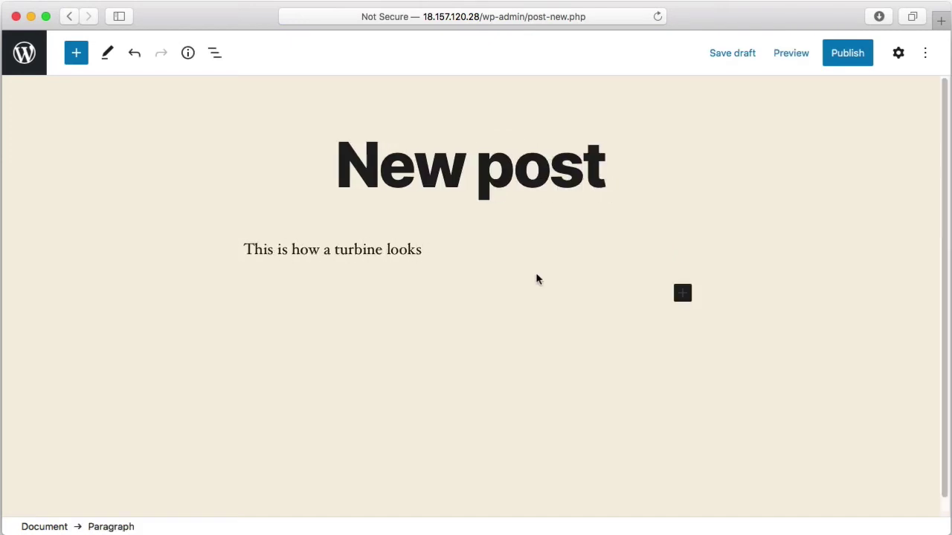
left_click(682, 295)
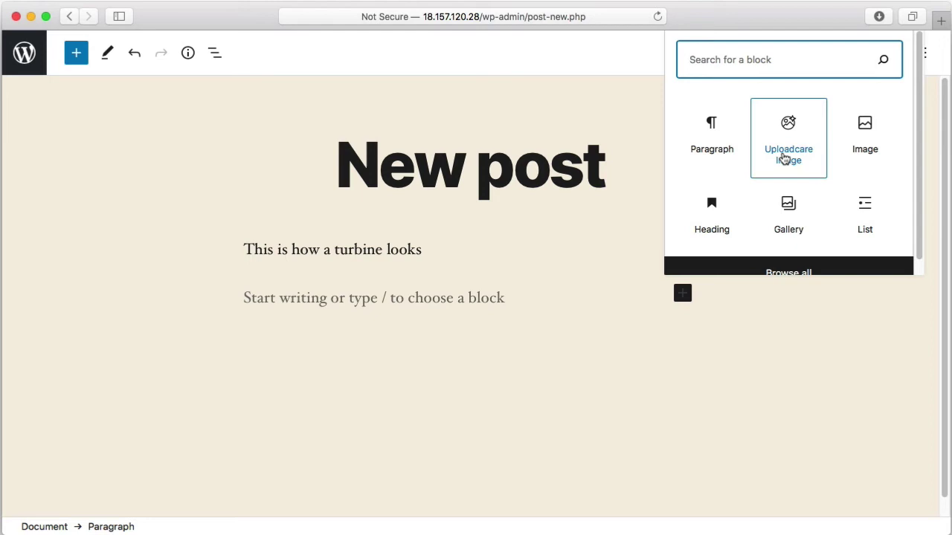
left_click(785, 156)
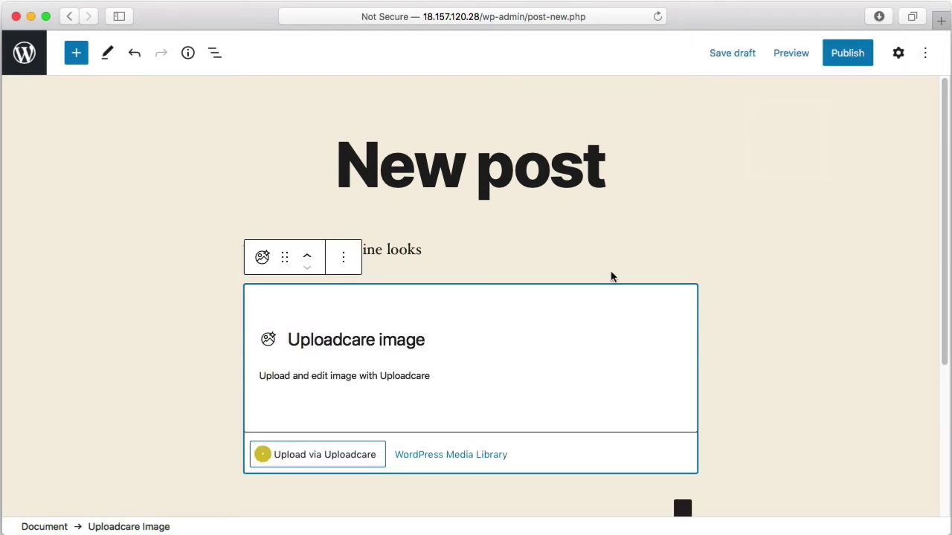
Step: In the Uploadcare uploader, choose the second turbo photo from the Facebook Photo album
left_click(372, 454)
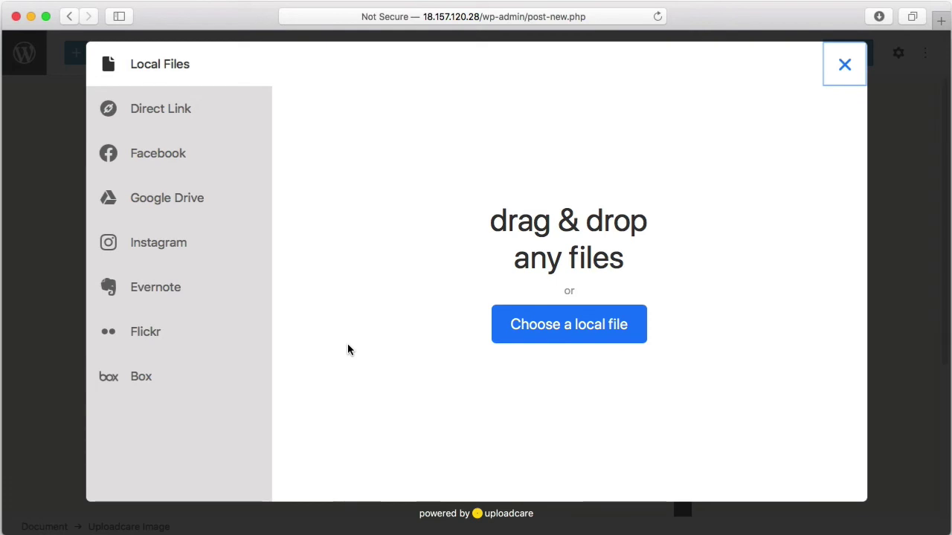
left_click(183, 160)
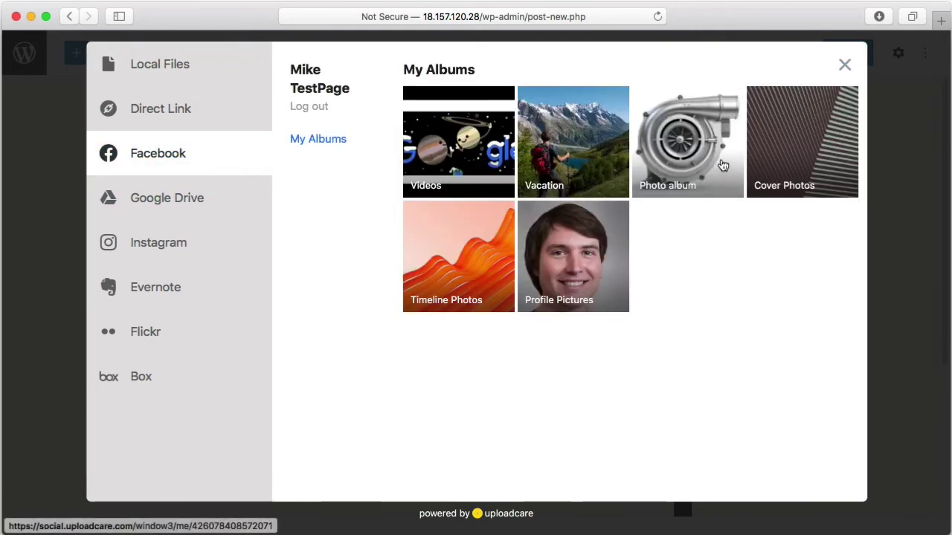
left_click(721, 164)
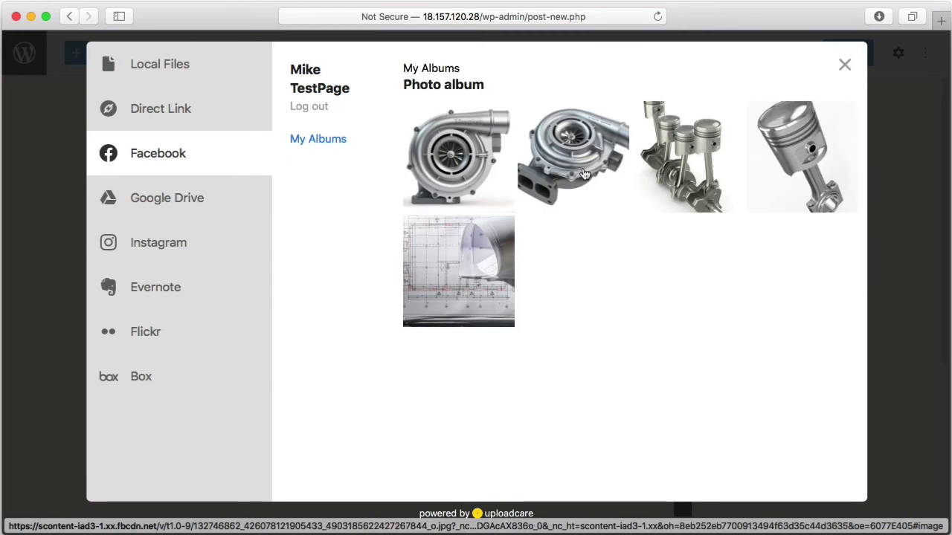
left_click(584, 173)
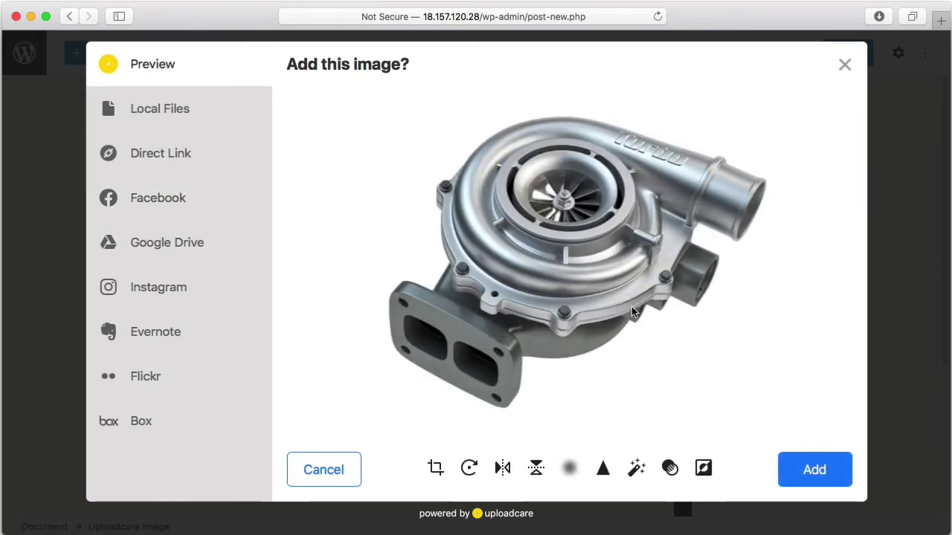
Step: Crop the turbine image to its upper-right section and apply increased sharpening
left_click(435, 468)
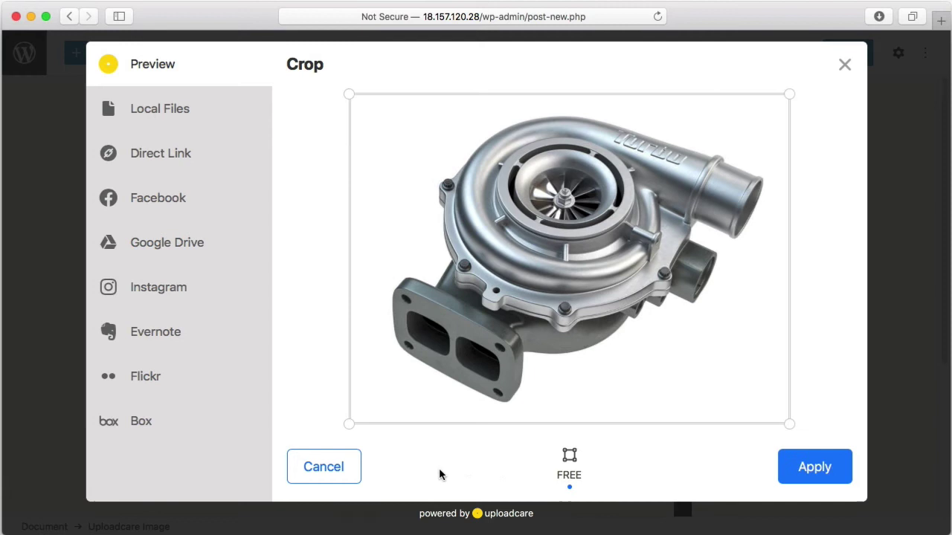
left_click_drag(357, 421, 533, 282)
left_click(803, 474)
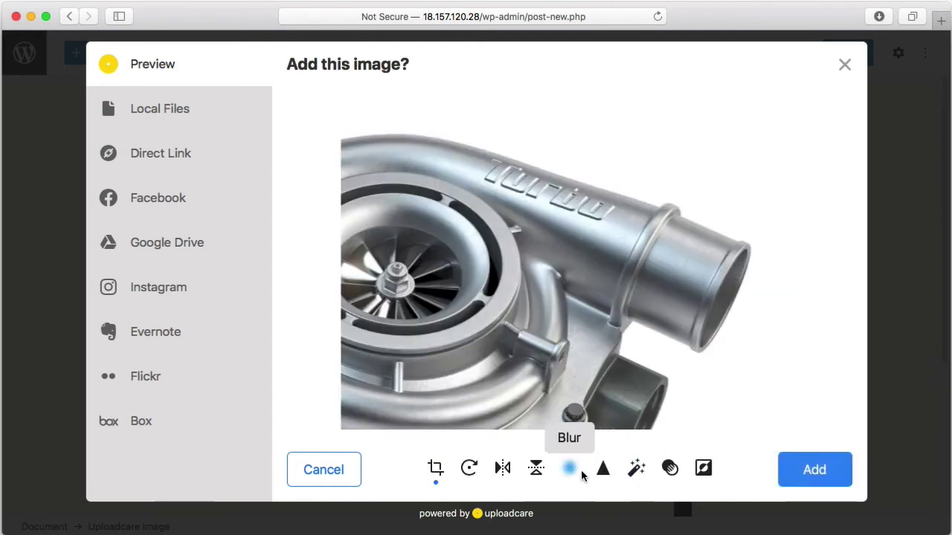
left_click(602, 468)
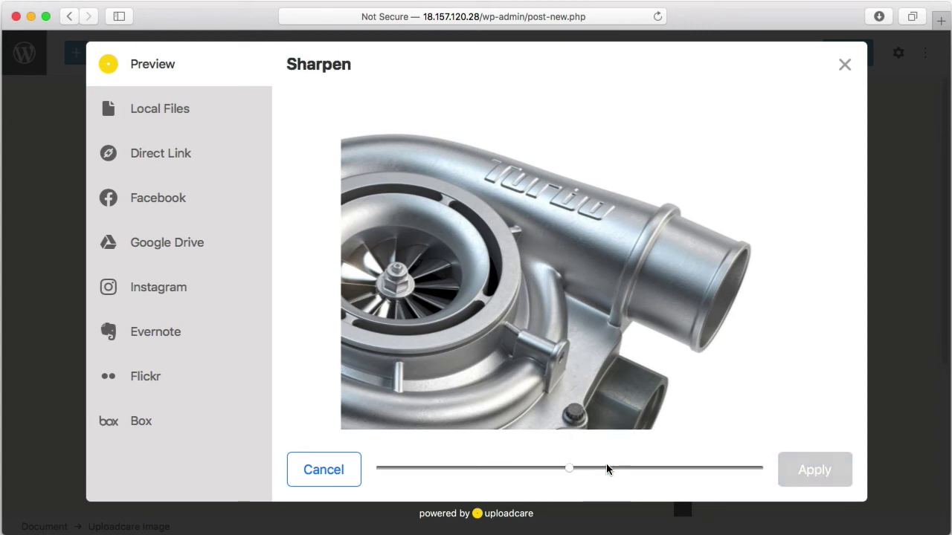
left_click_drag(574, 468, 643, 464)
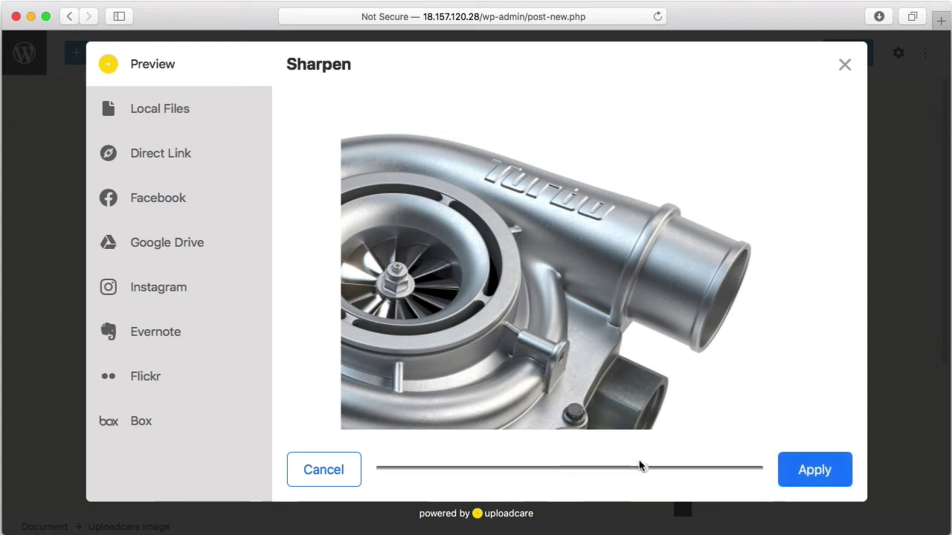
left_click(800, 469)
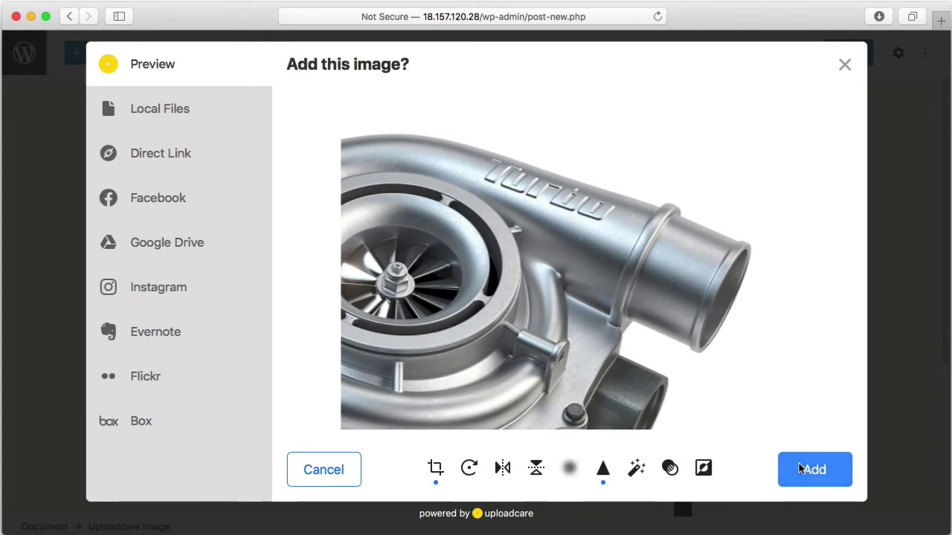
Step: Apply a stronger Enhance adjustment and insert the edited turbine image into the post
left_click(608, 467)
left_click_drag(569, 468, 668, 471)
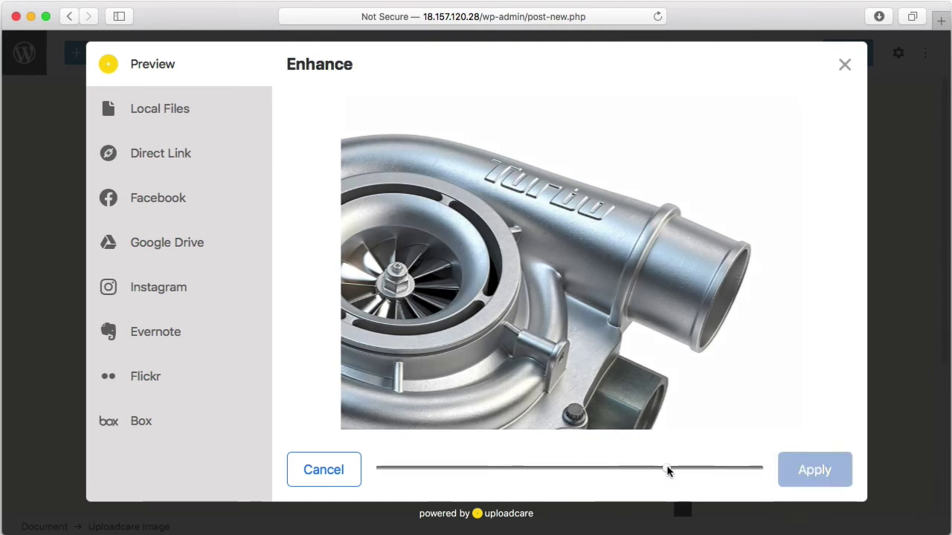
left_click(805, 466)
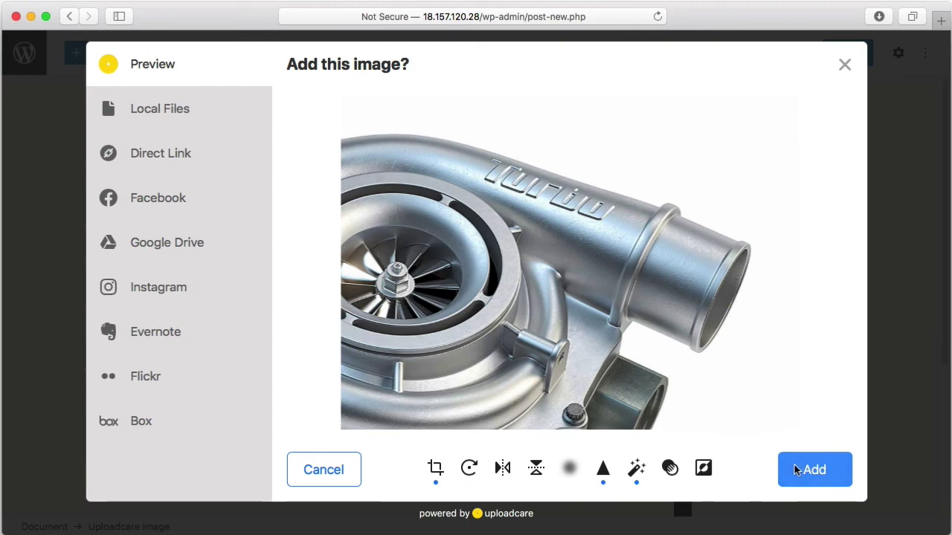
left_click(796, 470)
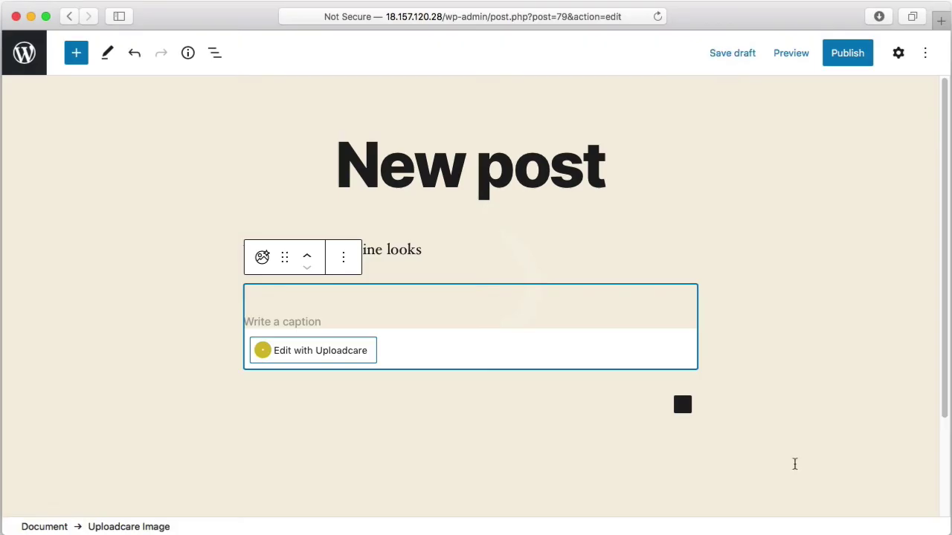
scroll(789, 438, "down", 5)
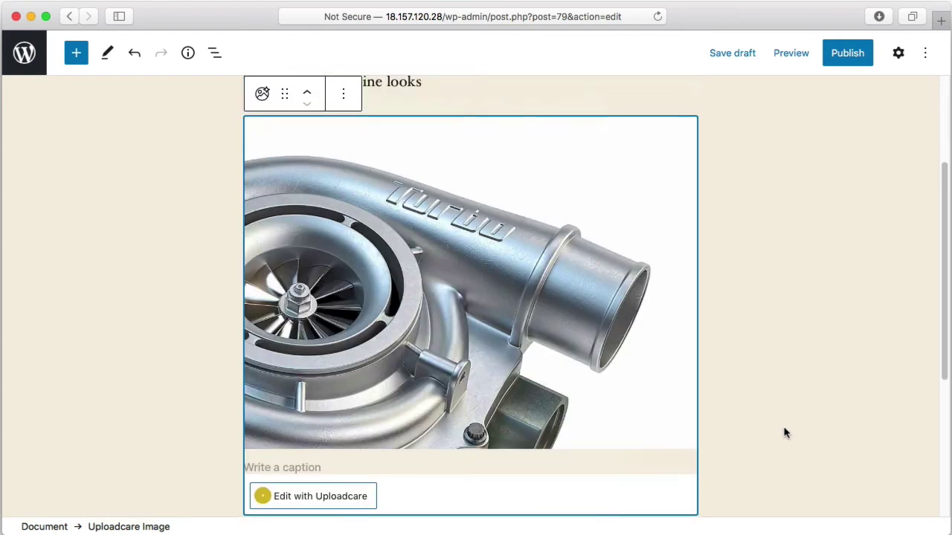
left_click(784, 433)
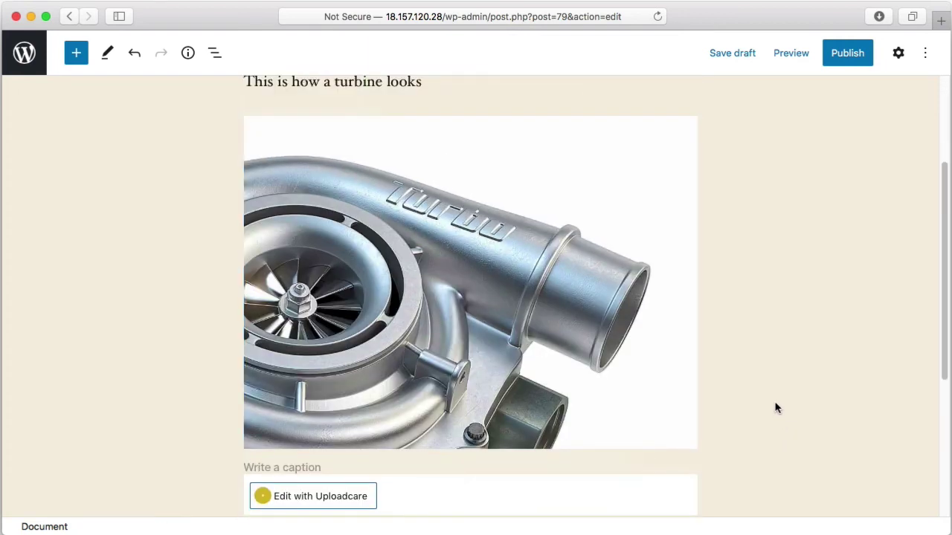
Step: Preview the post in a new tab, scroll to the turbine image, then close the preview
left_click(799, 64)
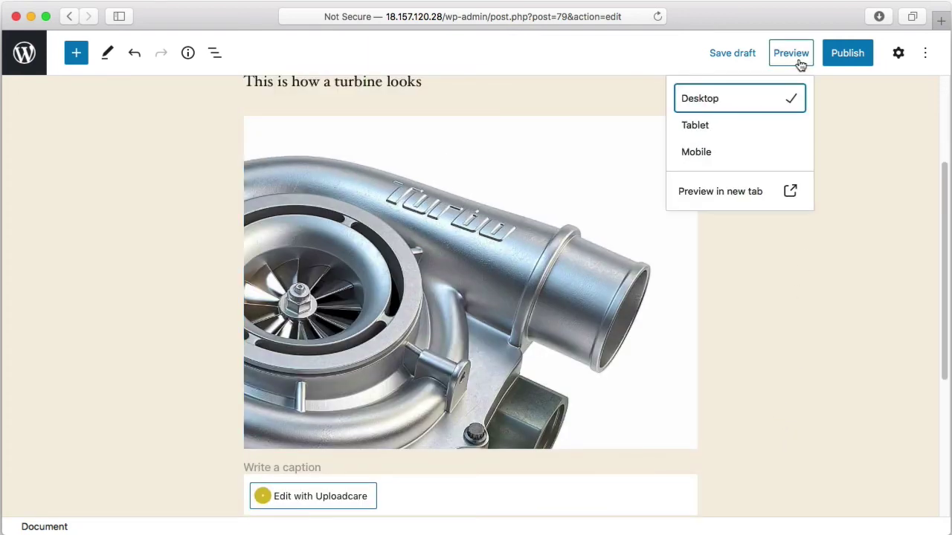
left_click(749, 193)
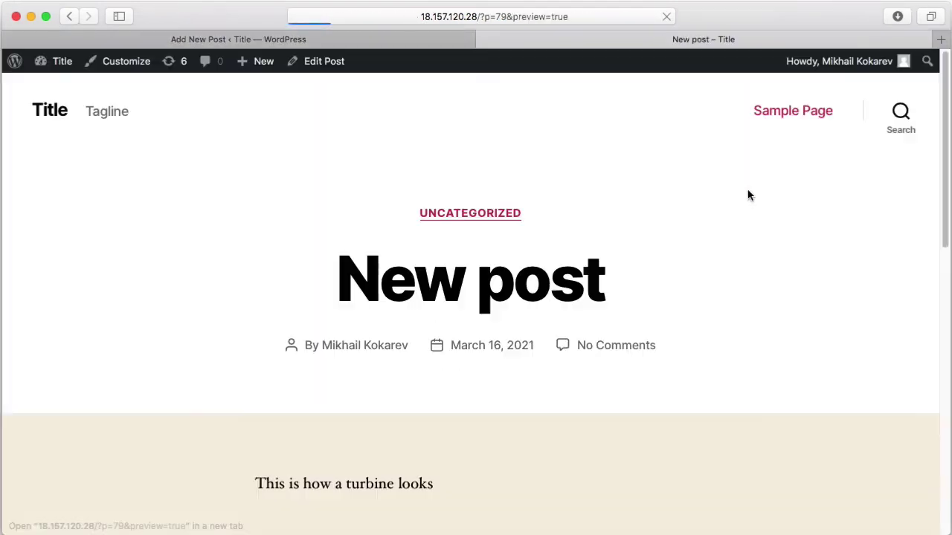
scroll(706, 269, "down", 5)
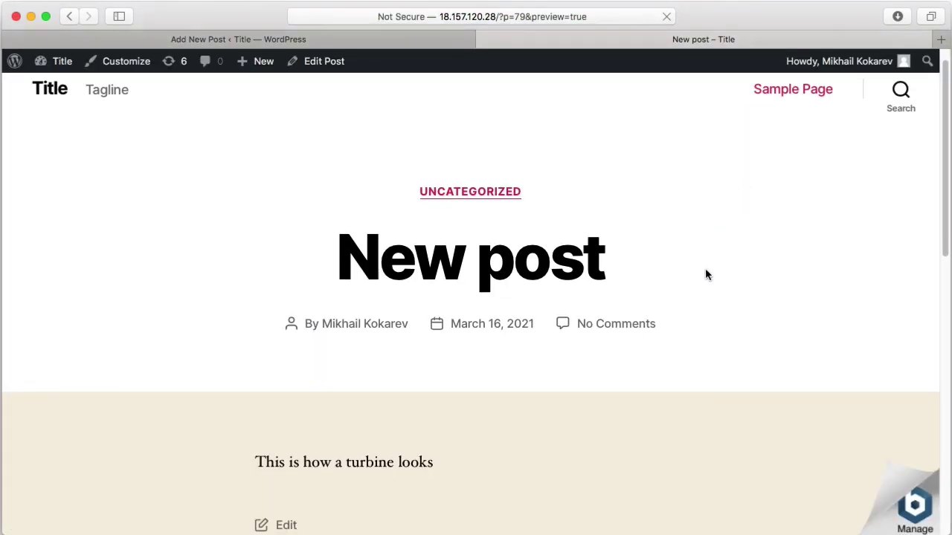
scroll(707, 276, "down", 3)
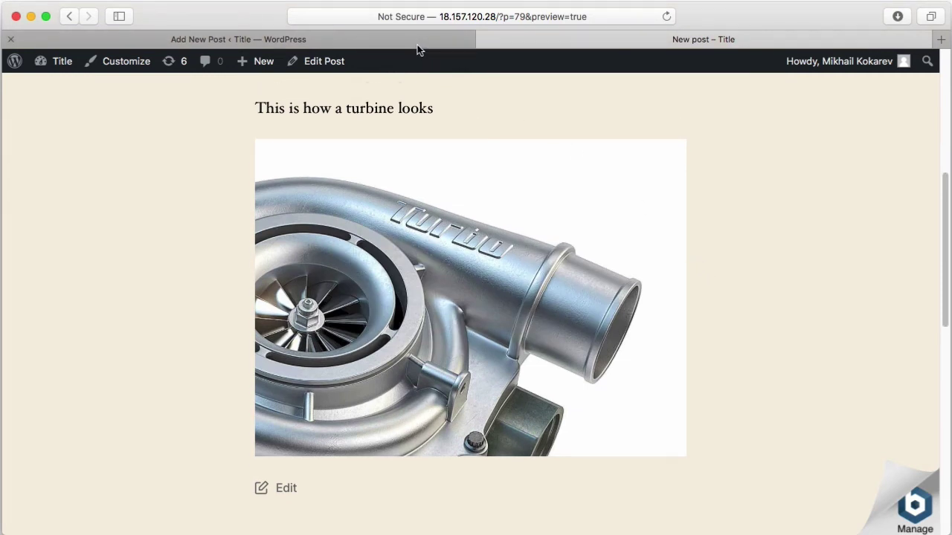
left_click(484, 39)
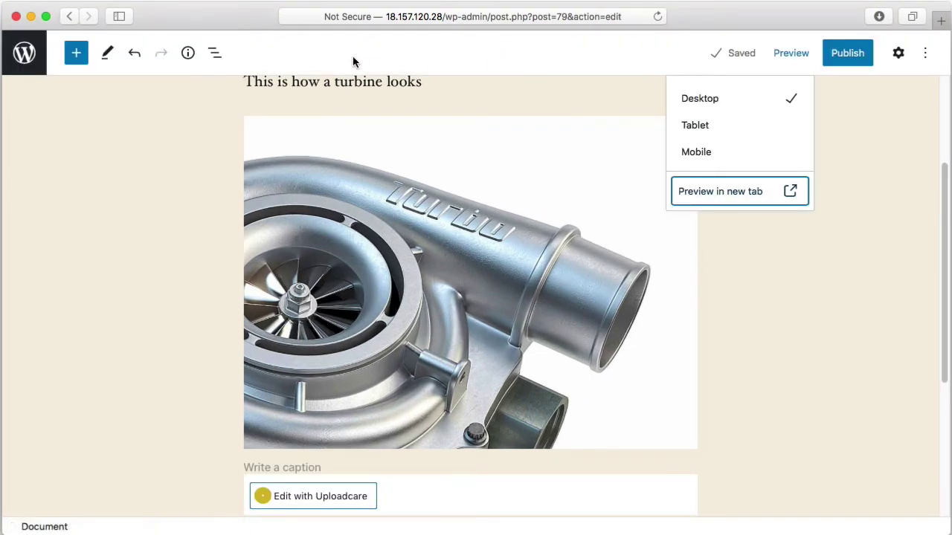
Step: Go from the editor to Media > Add New and launch the Uploadcare uploader
left_click(24, 53)
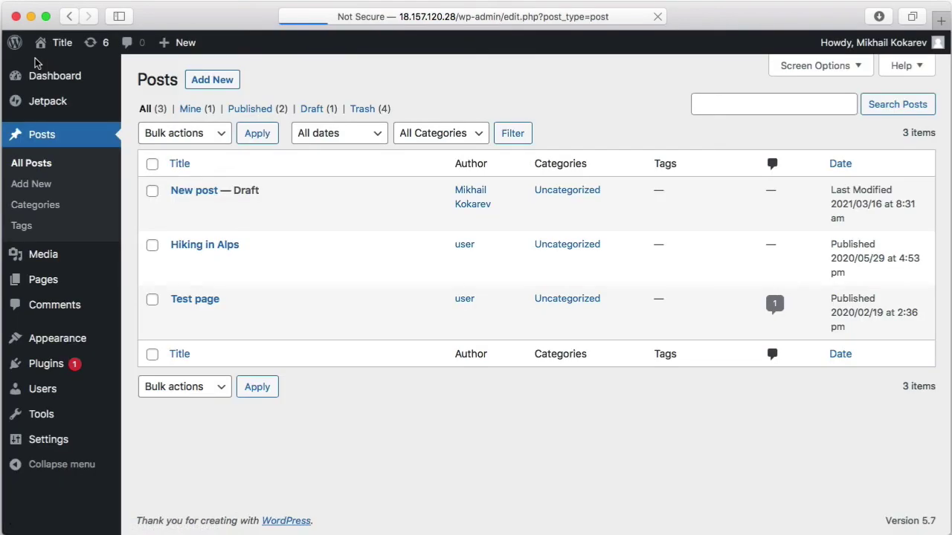
mouse_move(43, 254)
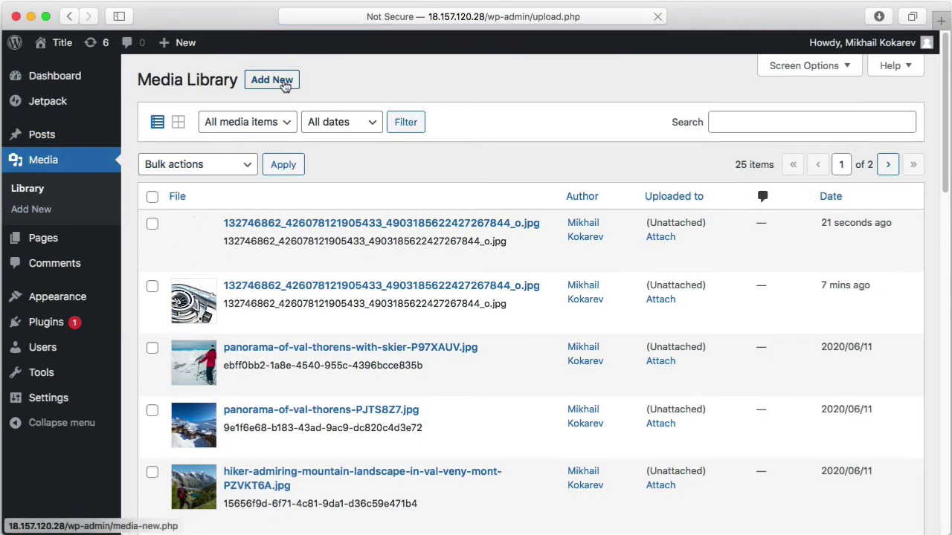
left_click(282, 82)
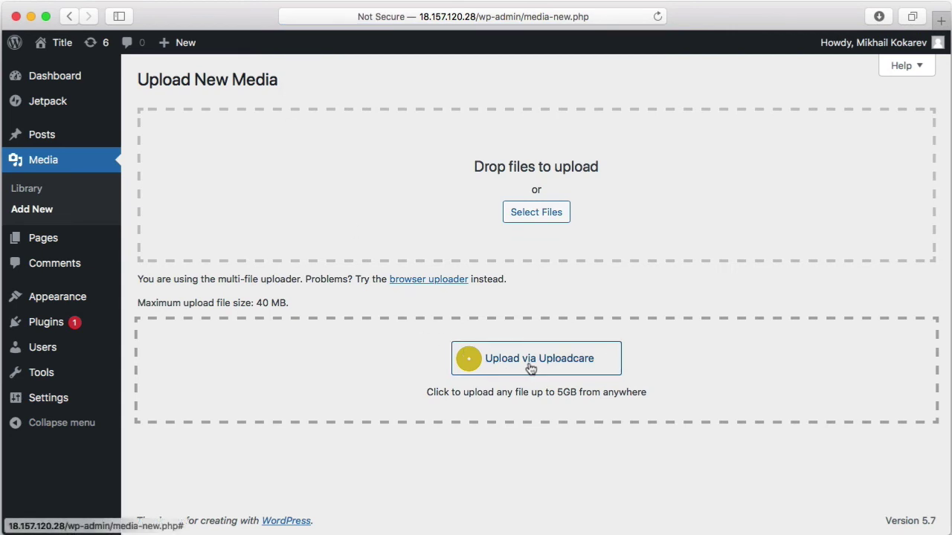
left_click(530, 368)
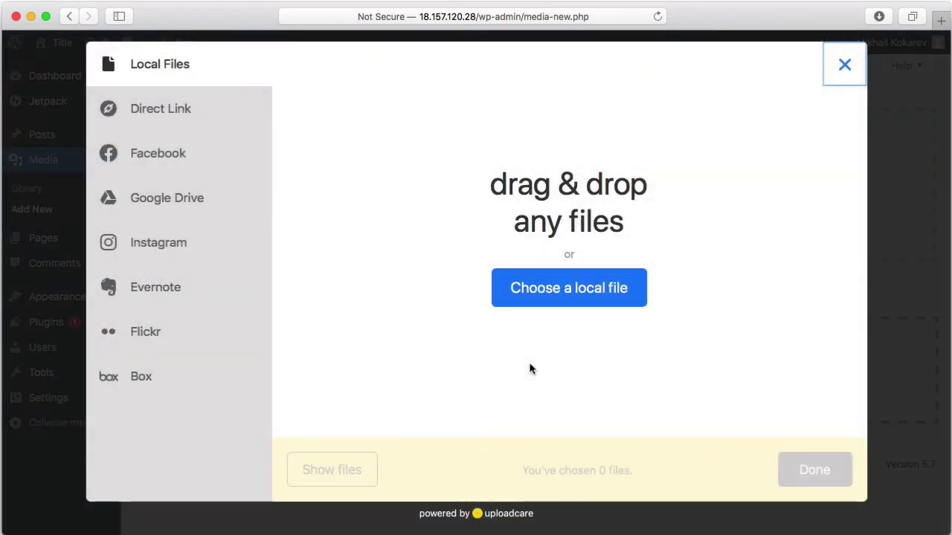
Step: Dismiss the Uploadcare dialog without picking a file
left_click(845, 66)
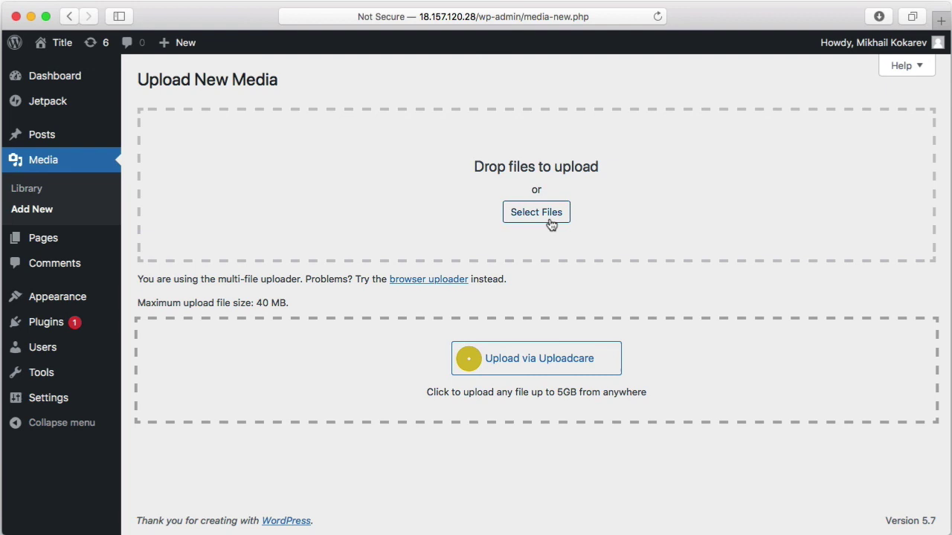
Step: Open the newest turbine image from the Media Library and inspect its ucarecdn.com File URL
left_click(63, 163)
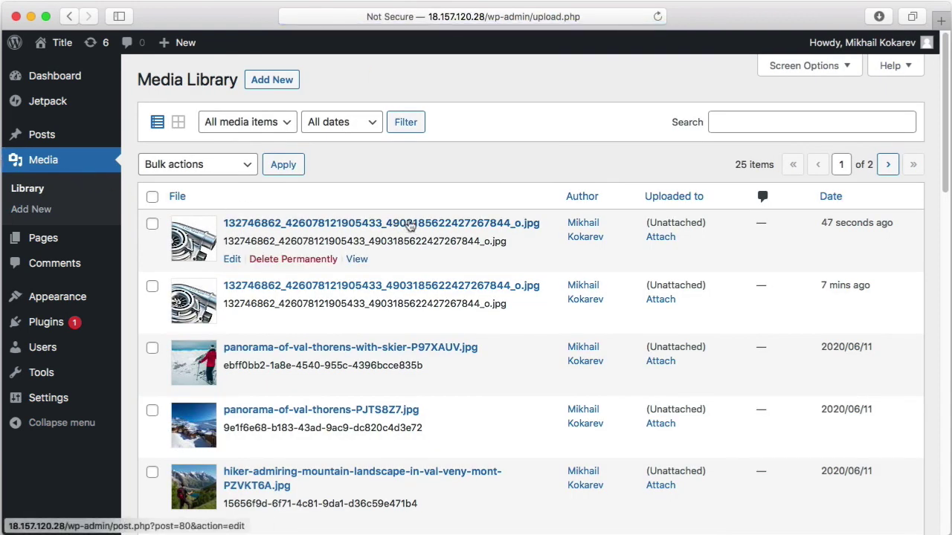
scroll(410, 223, "down", 1)
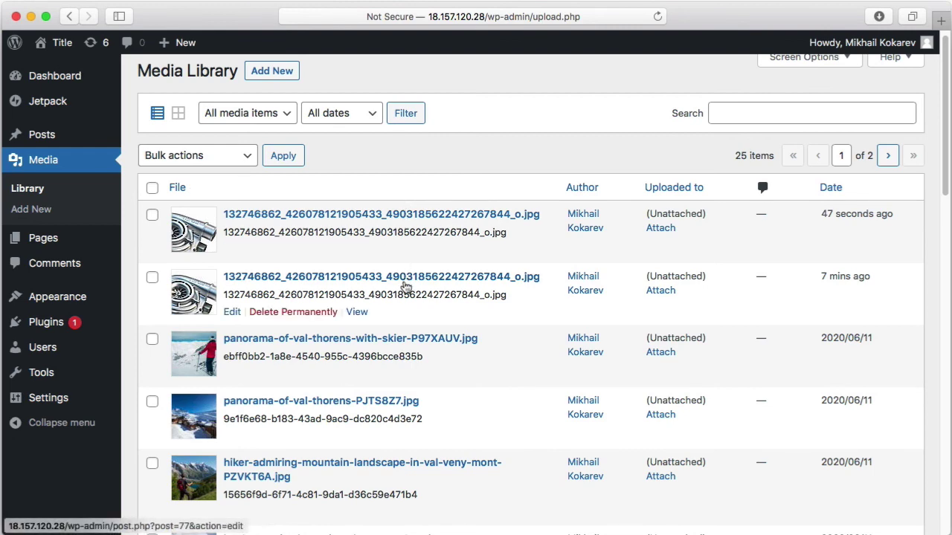
left_click(388, 216)
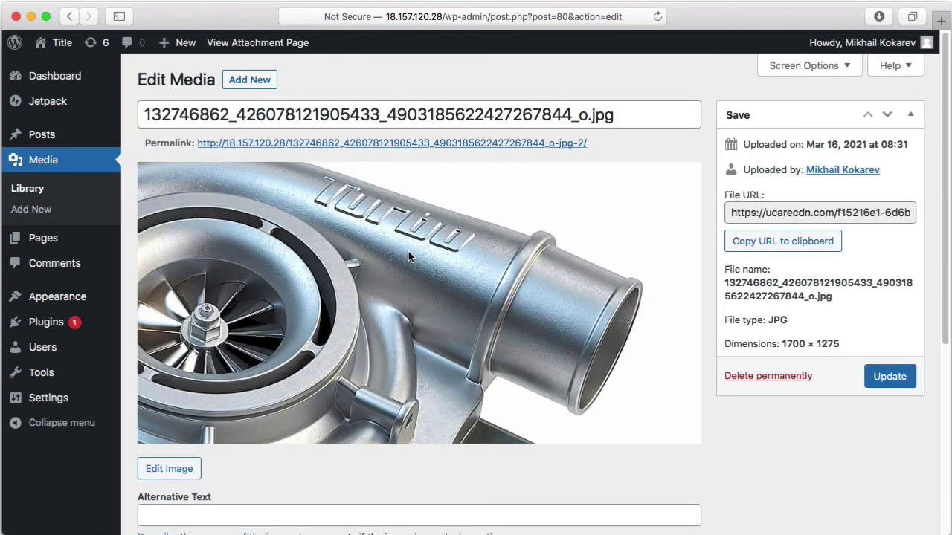
left_click(781, 213)
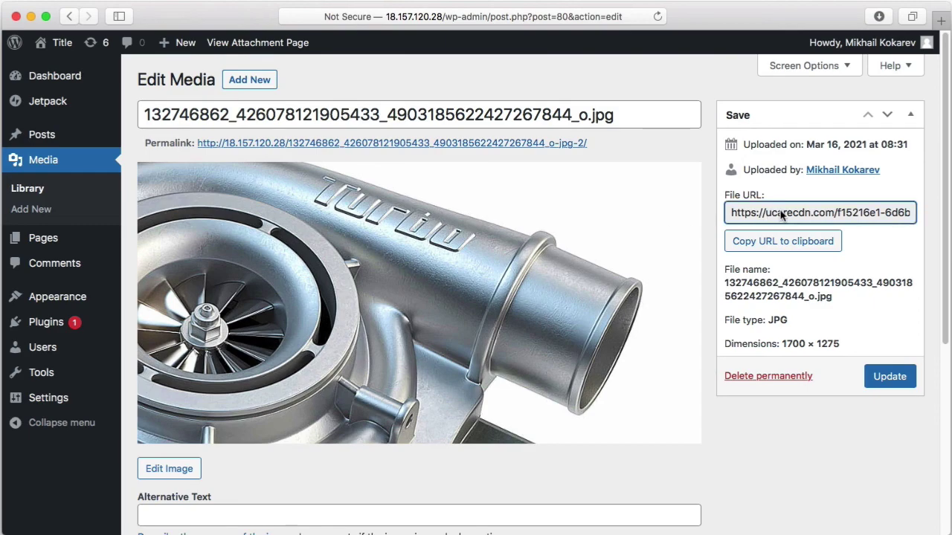